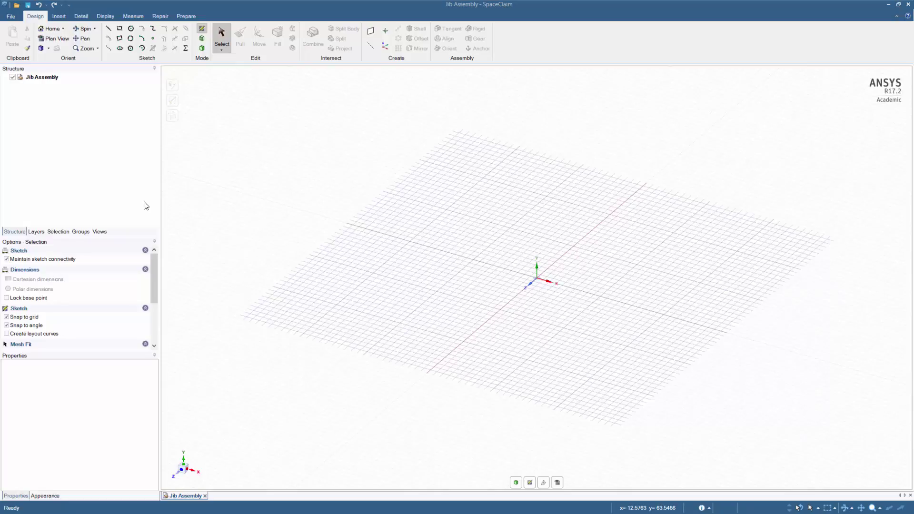
# - Create a new component named Mast in the Jib Assembly
pyautogui.rightClick(42, 77)
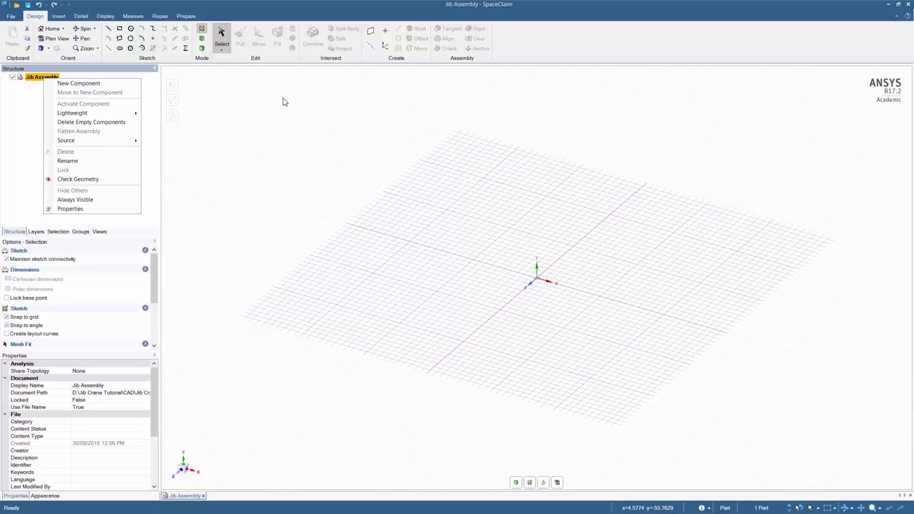
pyautogui.click(86, 84)
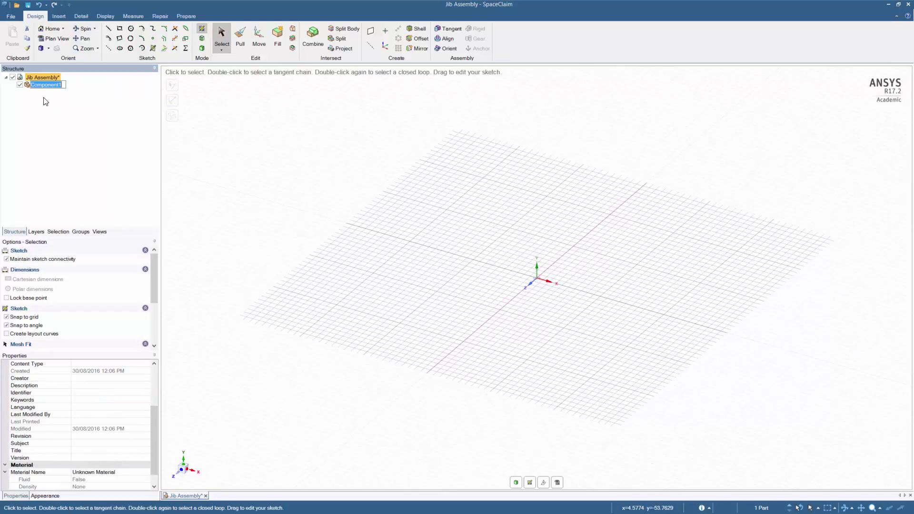
pyautogui.write('Mast')
pyautogui.press('Return')
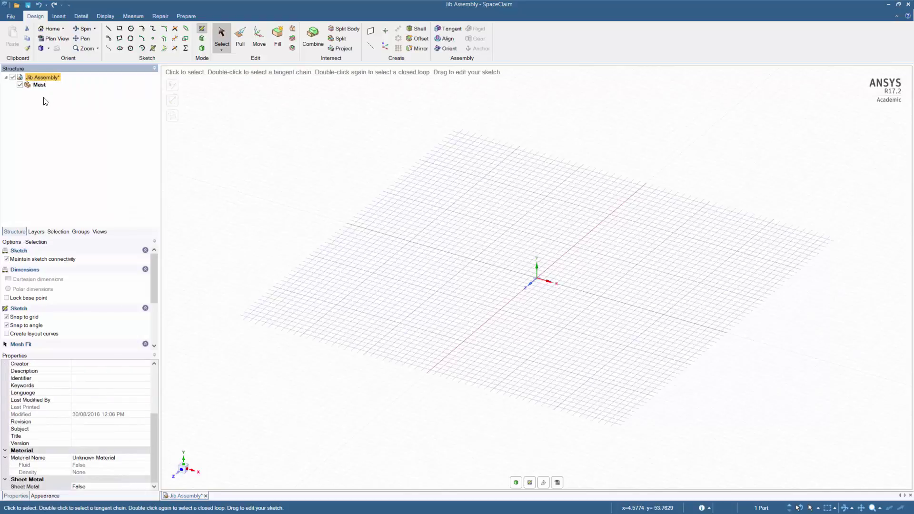
# - Sketch a 1400 mm diameter circle centred on the origin for the Mast component and show it in plan view
pyautogui.click(40, 85)
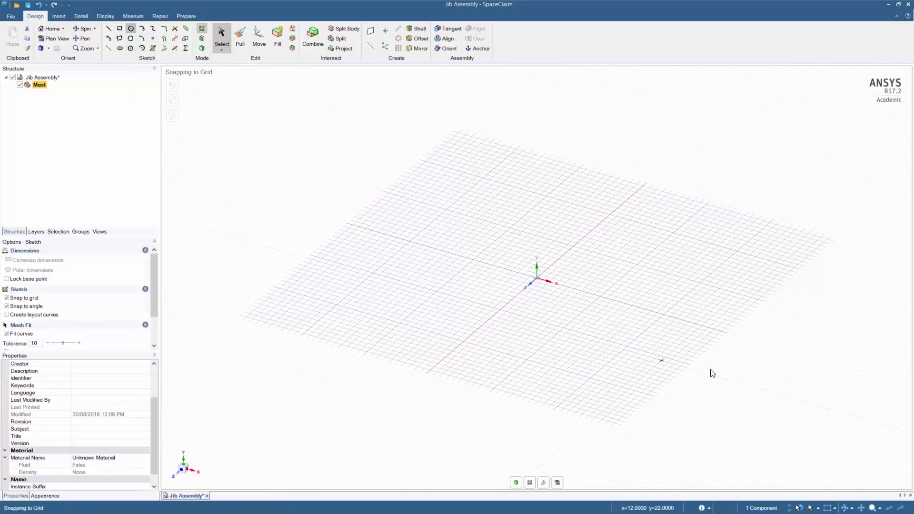
pyautogui.click(537, 278)
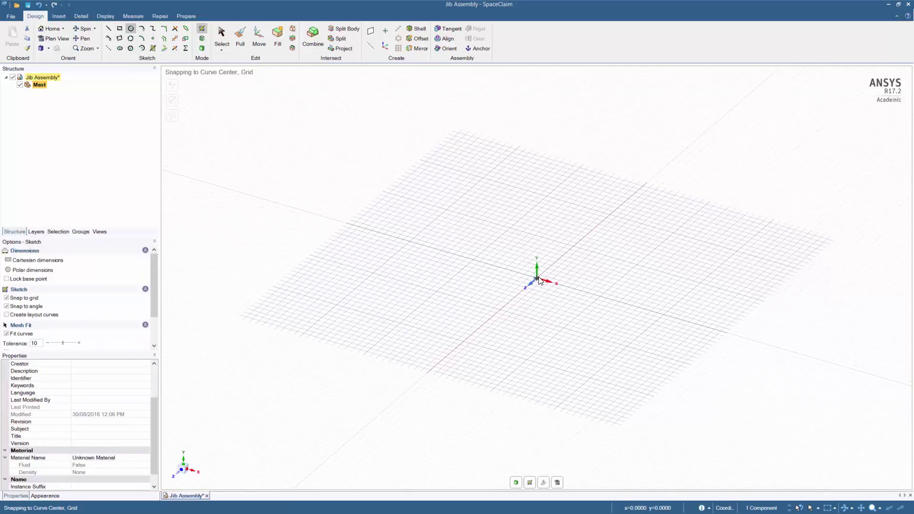
pyautogui.click(562, 315)
pyautogui.write('140')
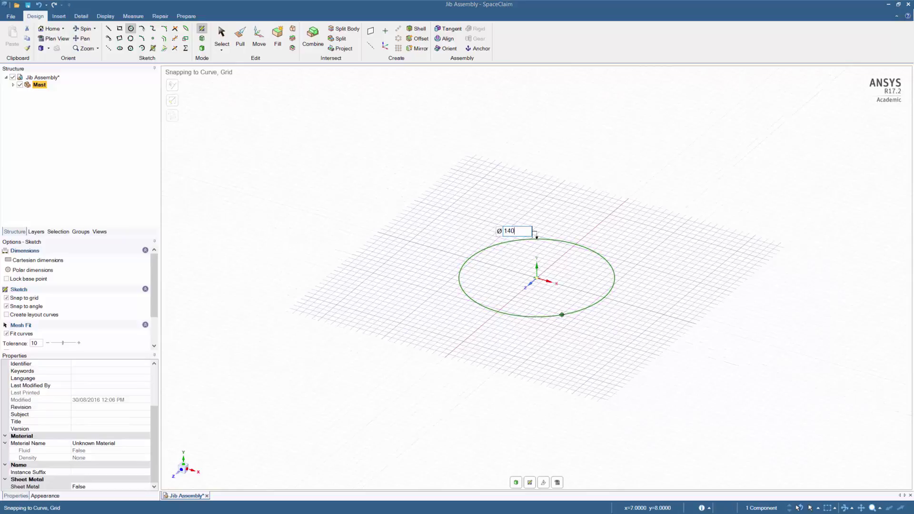
pyautogui.press('Return')
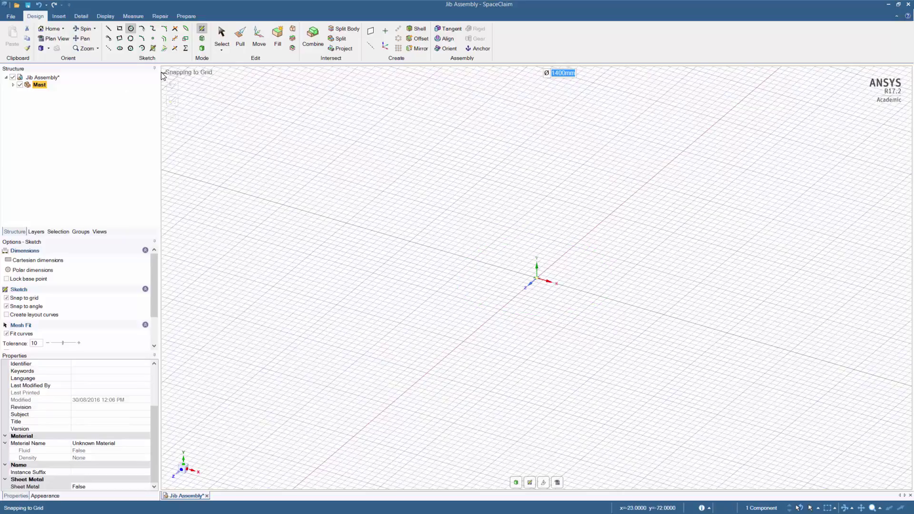
pyautogui.click(54, 38)
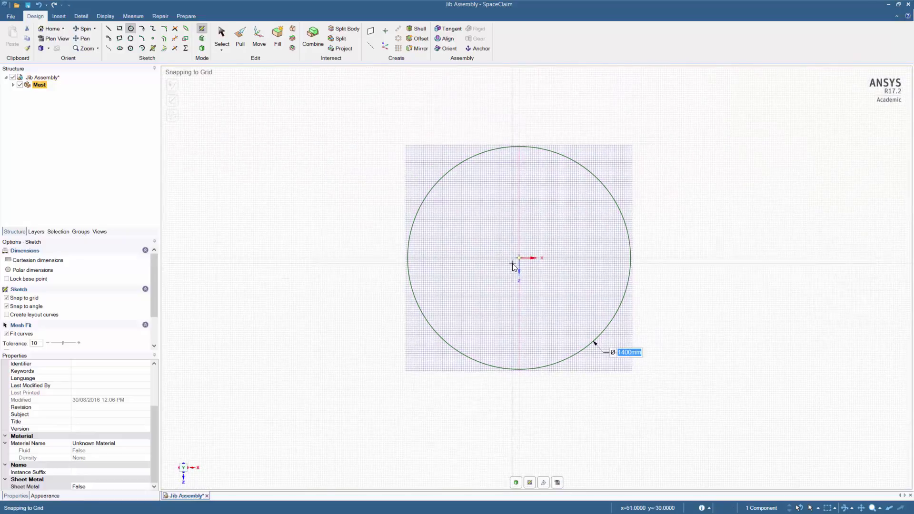
# - Pull the circular face 20 mm upward into a solid base plate
pyautogui.click(241, 38)
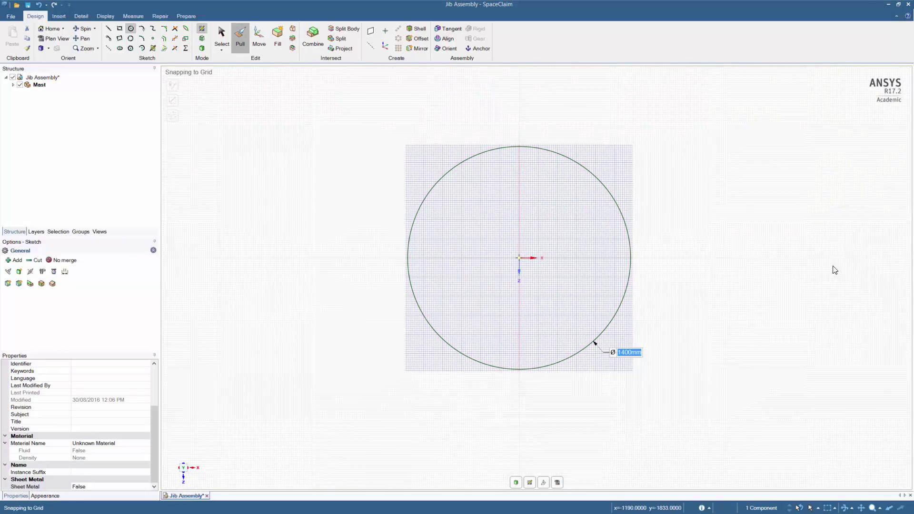
pyautogui.click(494, 221)
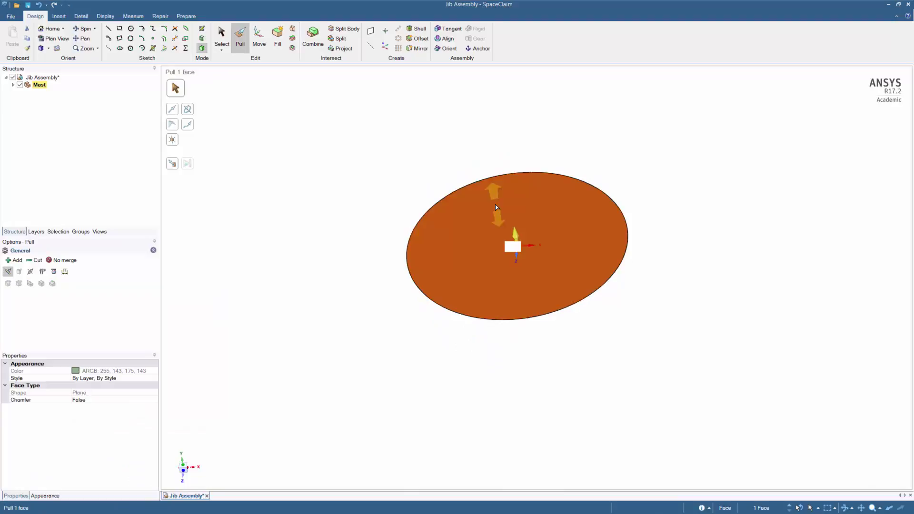
pyautogui.write('20')
pyautogui.press('Return')
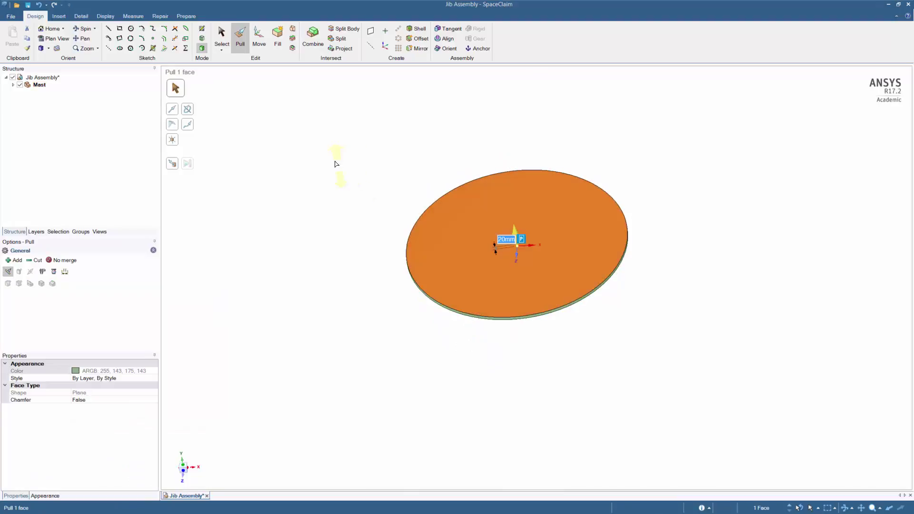
pyautogui.click(281, 147)
# - Sketch a 700 mm diameter circle centred on the base plate's upper face
pyautogui.press('c')
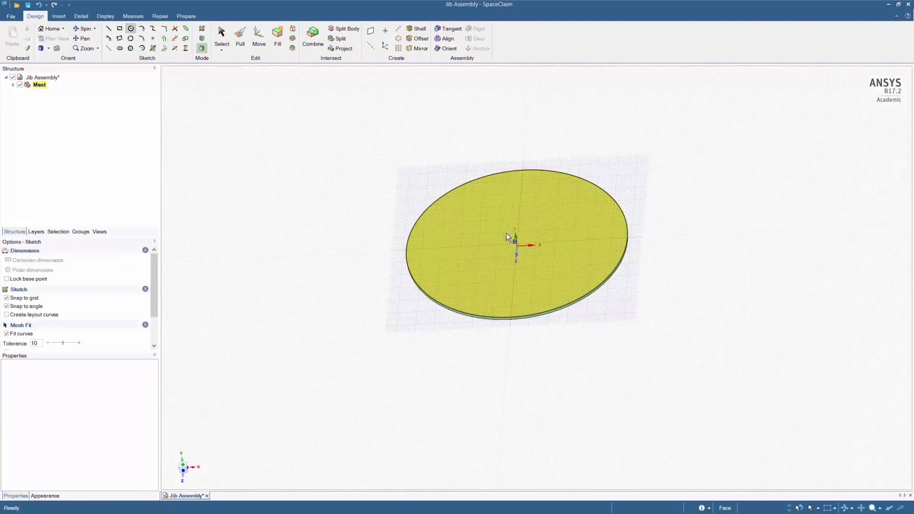
pyautogui.click(532, 258)
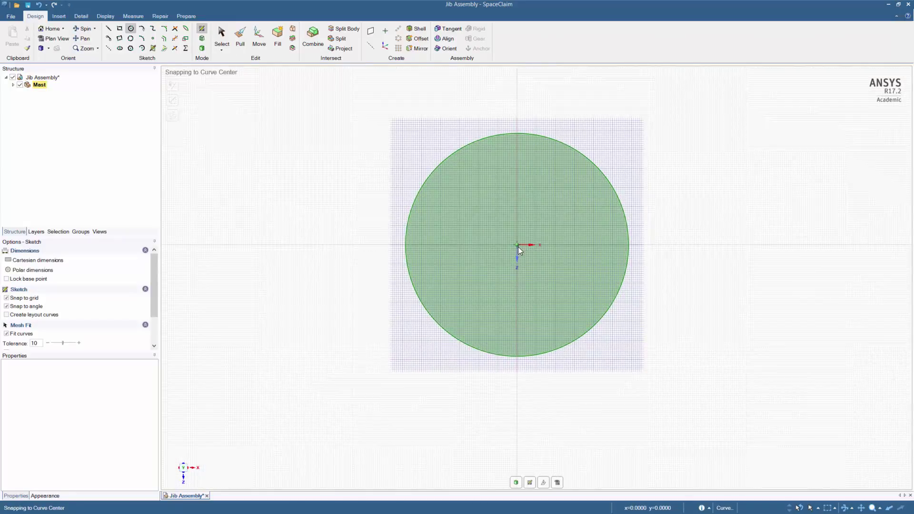
pyautogui.click(519, 247)
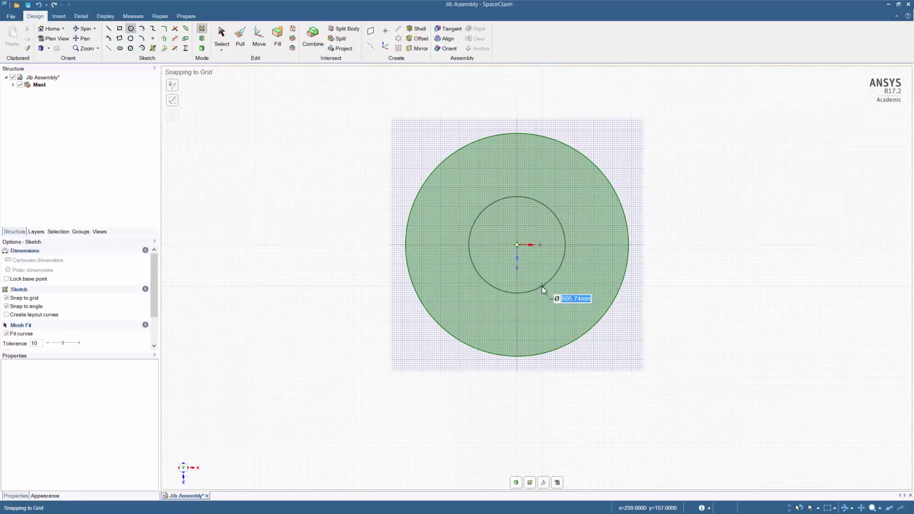
pyautogui.write('700')
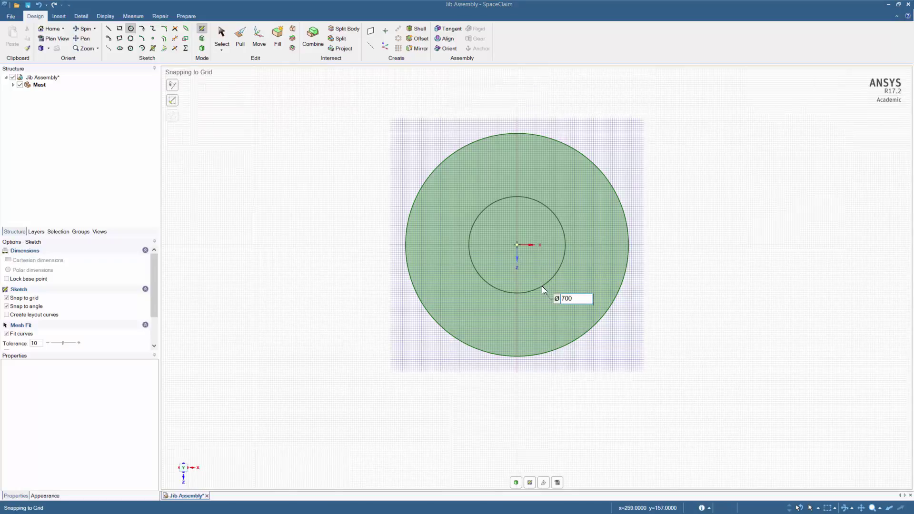
pyautogui.press('Return')
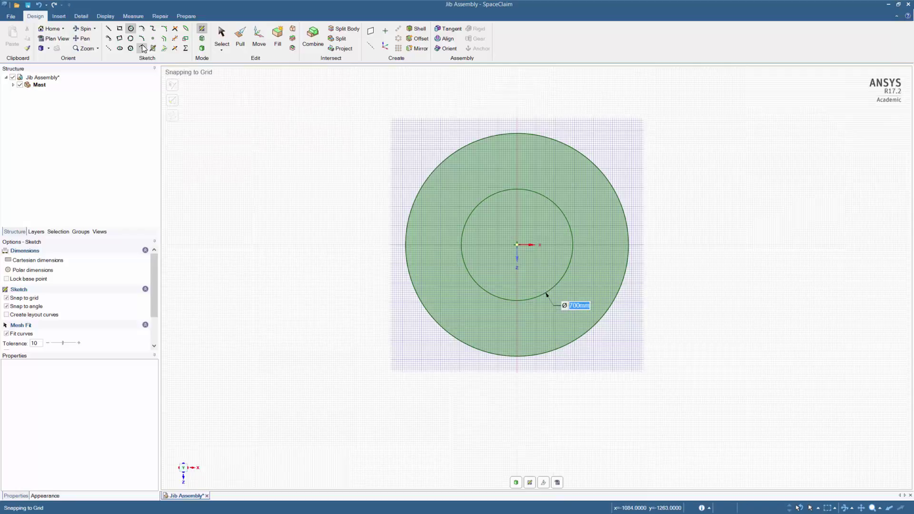
# - Offset the 700 mm circle inward to form a thin ring for the tube wall
pyautogui.click(164, 38)
pyautogui.click(557, 205)
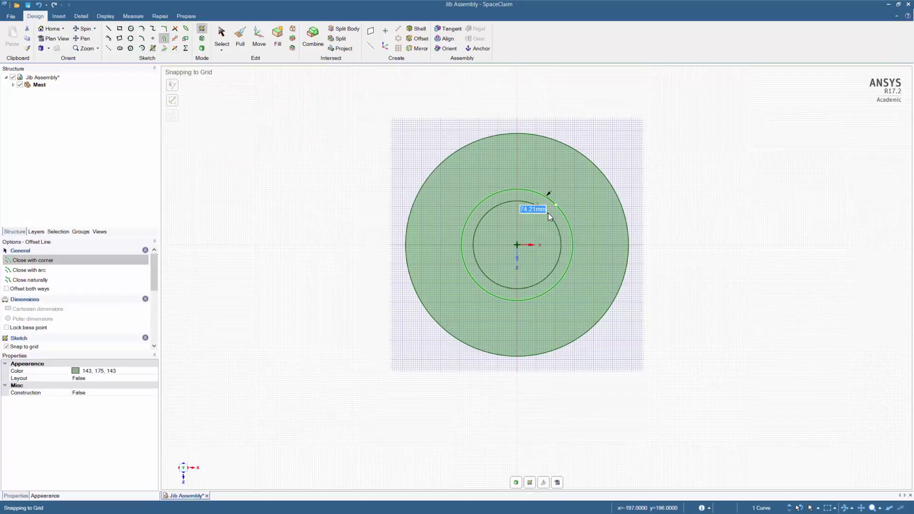
pyautogui.press('Return')
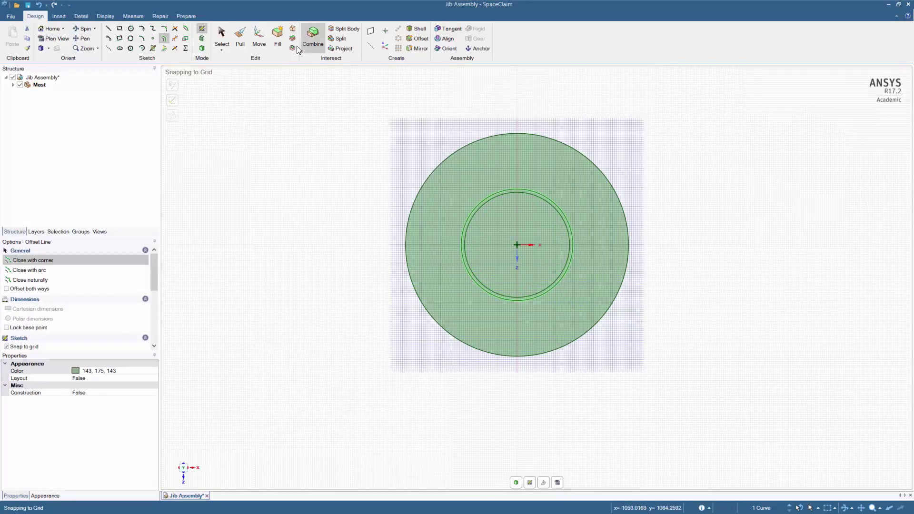
# - Pull the thin ring face 5000 mm upward to form the hollow mast tube
pyautogui.click(240, 36)
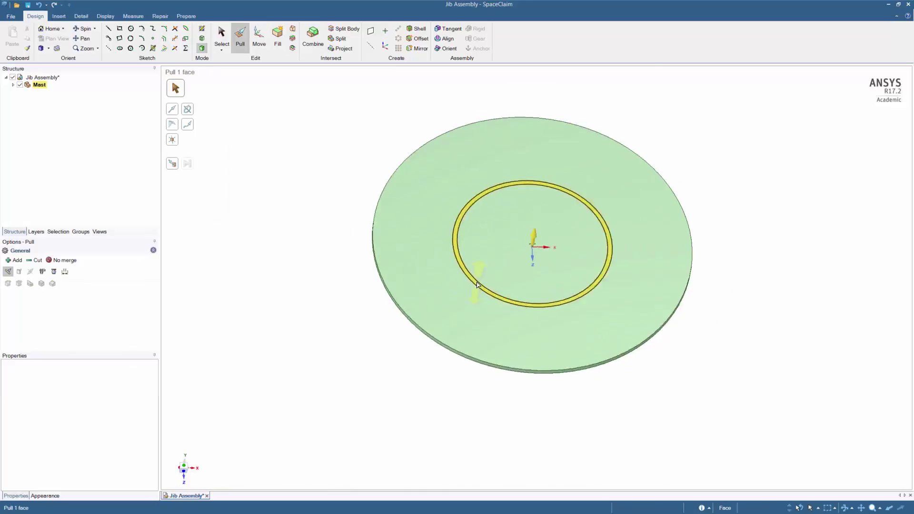
pyautogui.click(496, 194)
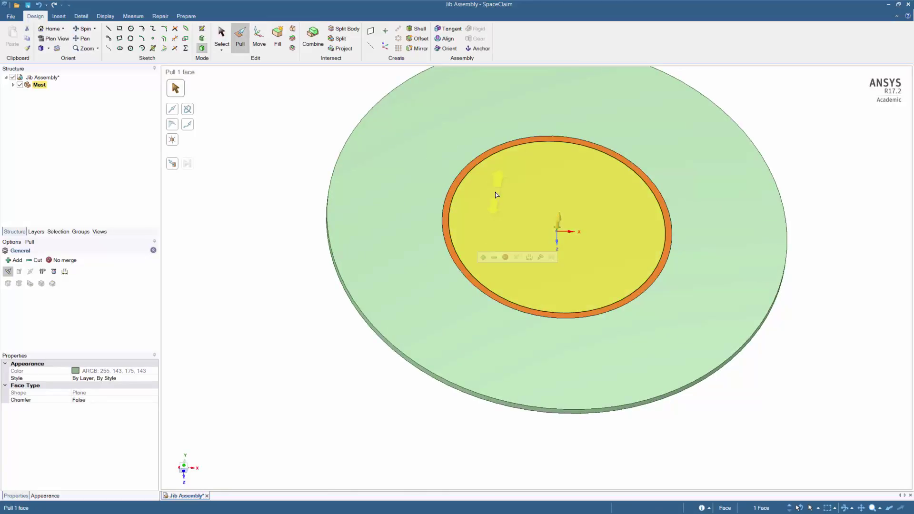
pyautogui.write('5000')
pyautogui.press('Return')
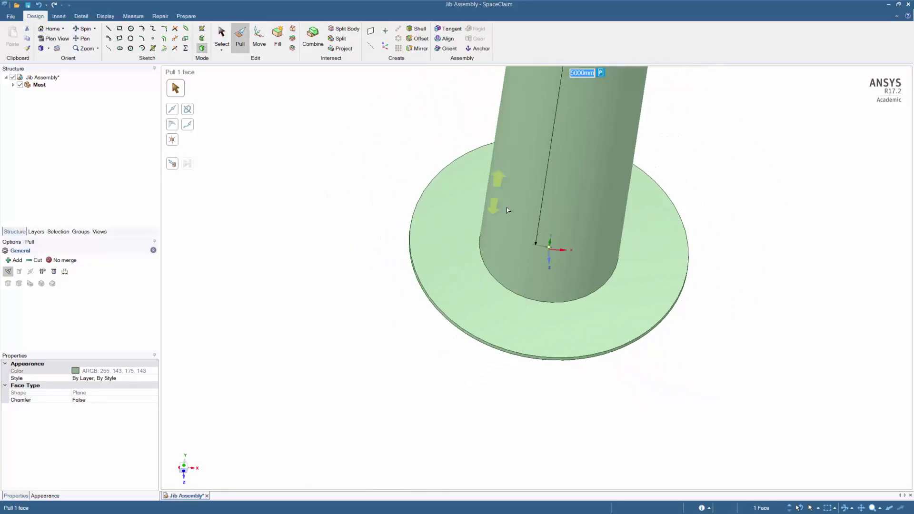
pyautogui.keyDown('ctrl'); pyautogui.moveTo(620, 134); pyautogui.dragTo(533, 187, button='middle'); pyautogui.keyUp('ctrl')
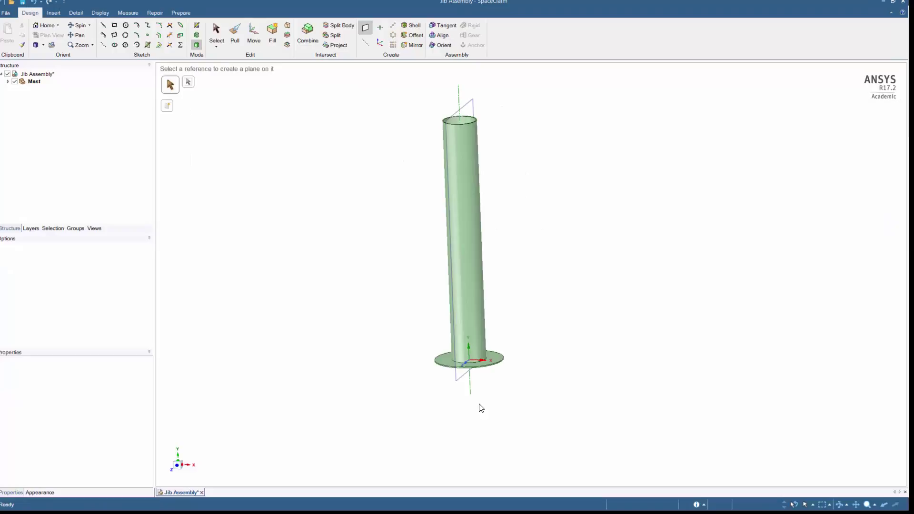
# - Move the vertical plane through the mast axis by -600 mm along its normal, towards positive X
pyautogui.press('Escape')
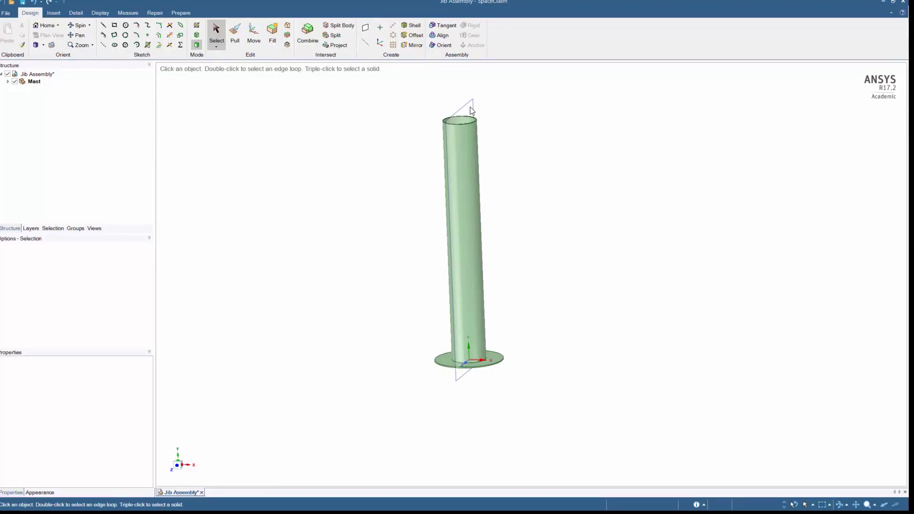
pyautogui.click(457, 107)
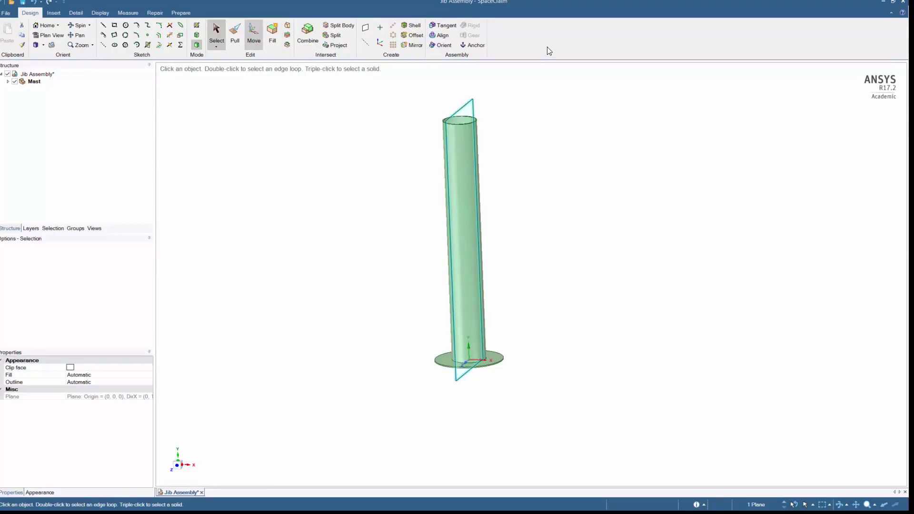
pyautogui.press('m')
pyautogui.click(435, 241)
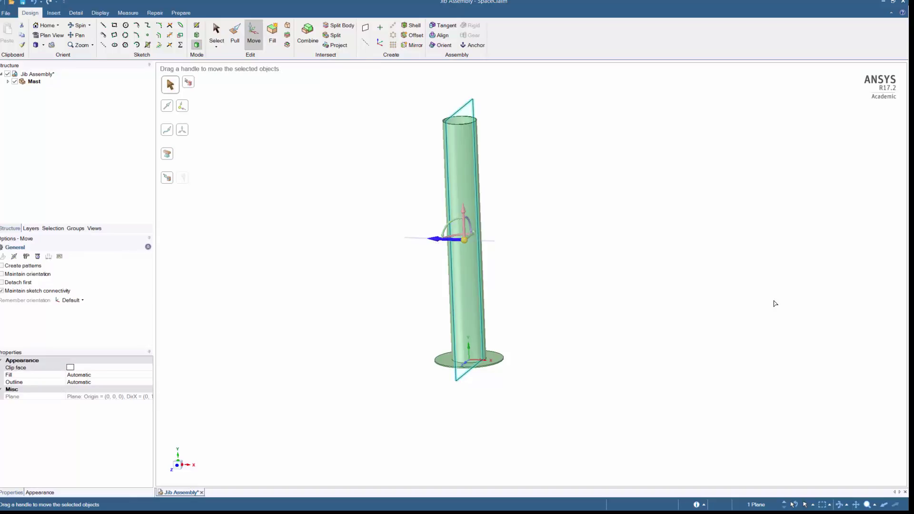
pyautogui.write('-600')
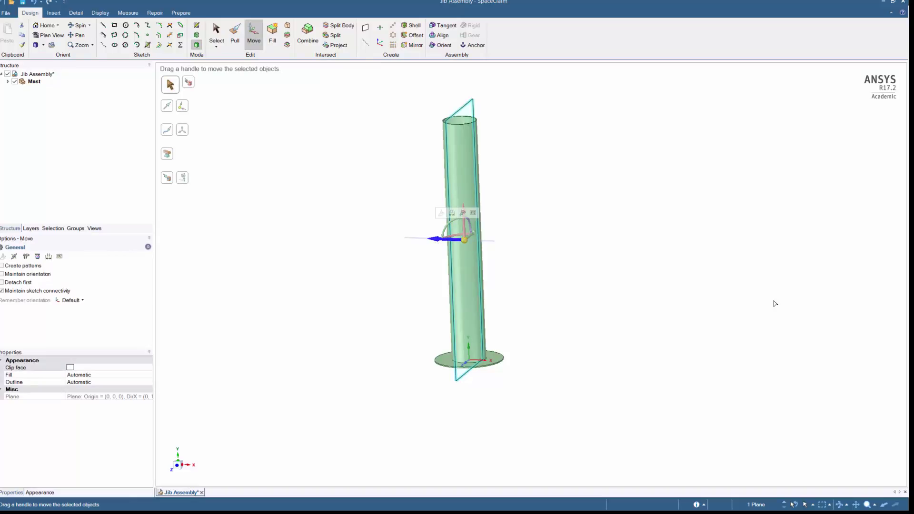
pyautogui.press('Return')
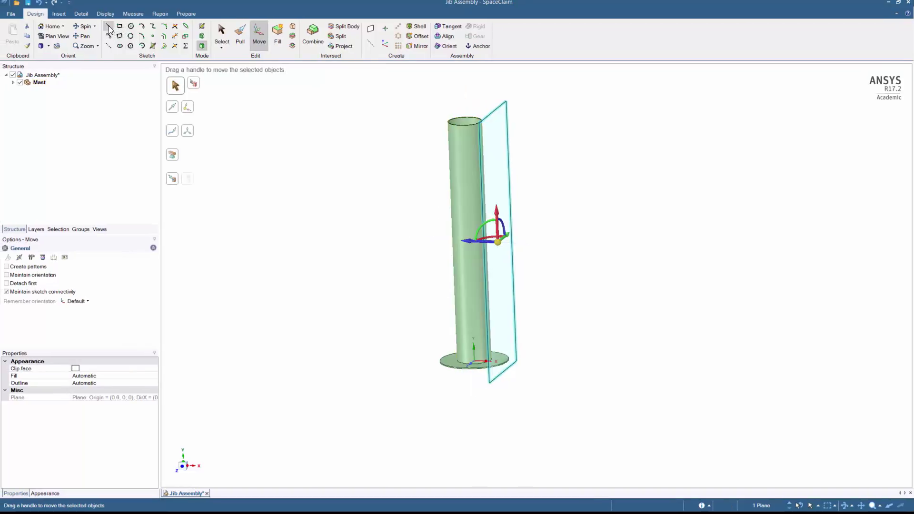
# - Start a line profile on the offset plane from the mast's centreline with a 100 mm horizontal line and a 400 mm line downward
pyautogui.click(109, 26)
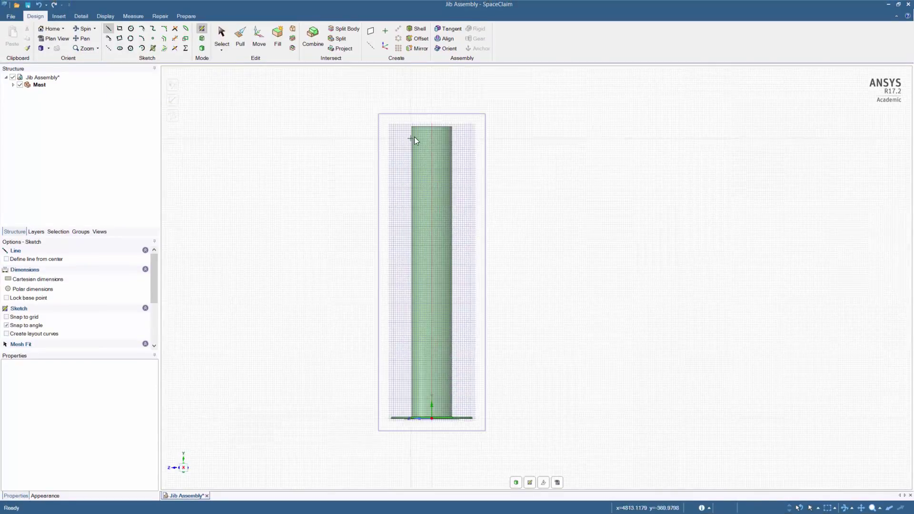
pyautogui.click(432, 126)
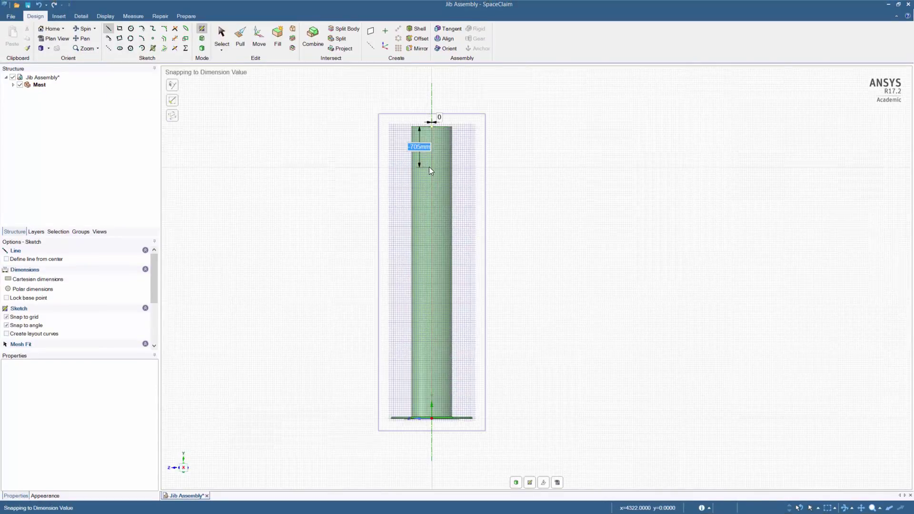
pyautogui.press('Return')
pyautogui.scroll(4, 431, 213)
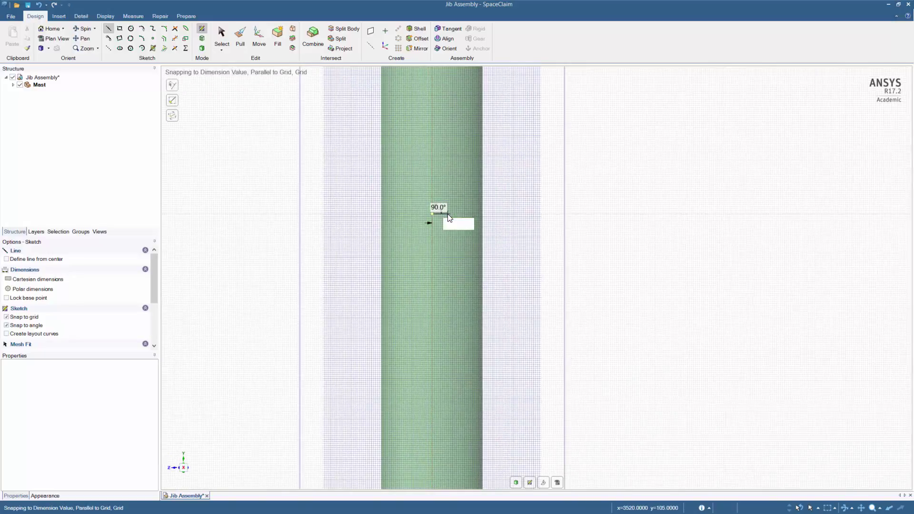
pyautogui.click(448, 214)
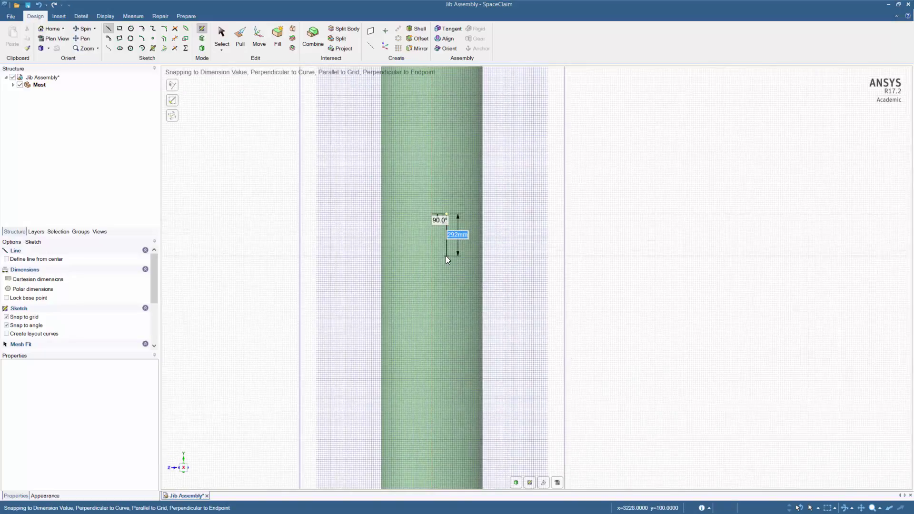
pyautogui.write('400')
pyautogui.press('Return')
# - Continue the profile with a 20 mm horizontal line inward and a 360 mm line upward
pyautogui.scroll(3, 447, 272)
pyautogui.scroll(1, 447, 272)
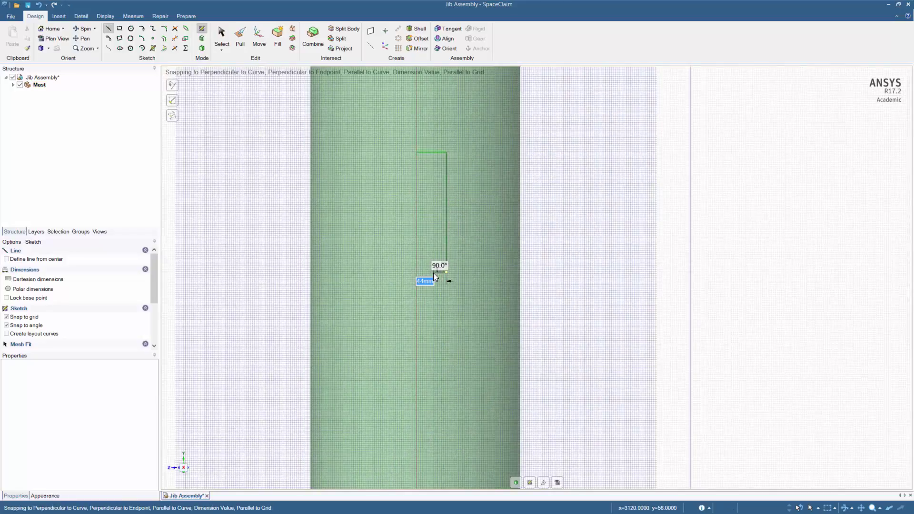
pyautogui.write('20')
pyautogui.press('Return')
pyautogui.write('360')
pyautogui.press('Return')
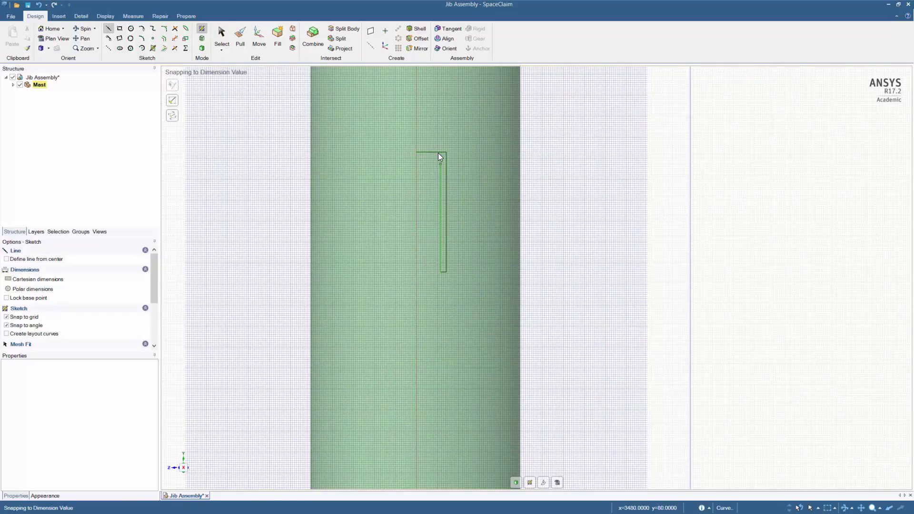
# - Close the inverted-U profile with a 160 mm inner top line, a matching inner side, a 20 mm bottom line, the outer side and a 100 mm top line
pyautogui.write('160')
pyautogui.press('Return')
pyautogui.click(393, 272)
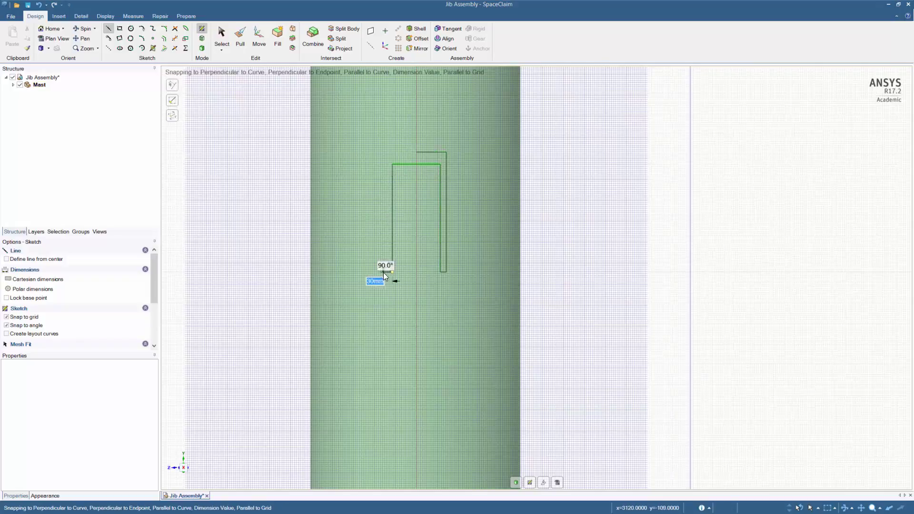
pyautogui.write('20')
pyautogui.press('Return')
pyautogui.click(387, 153)
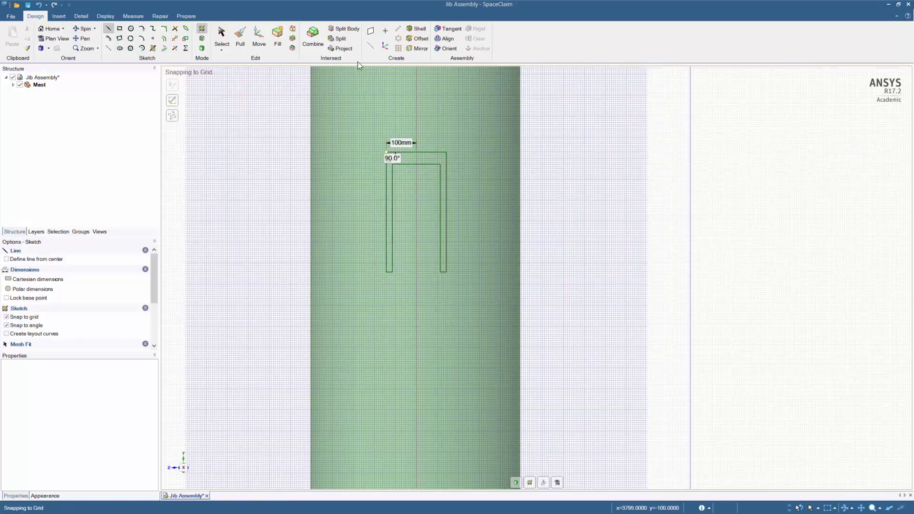
# - Pull the inverted-U bracket profile up to the mast tube's outer surface
pyautogui.press('p')
pyautogui.click(476, 185)
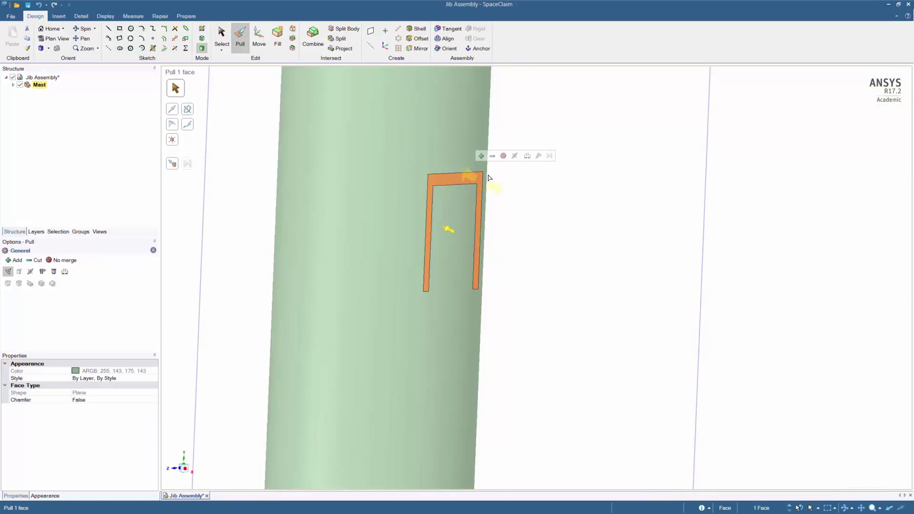
pyautogui.click(538, 156)
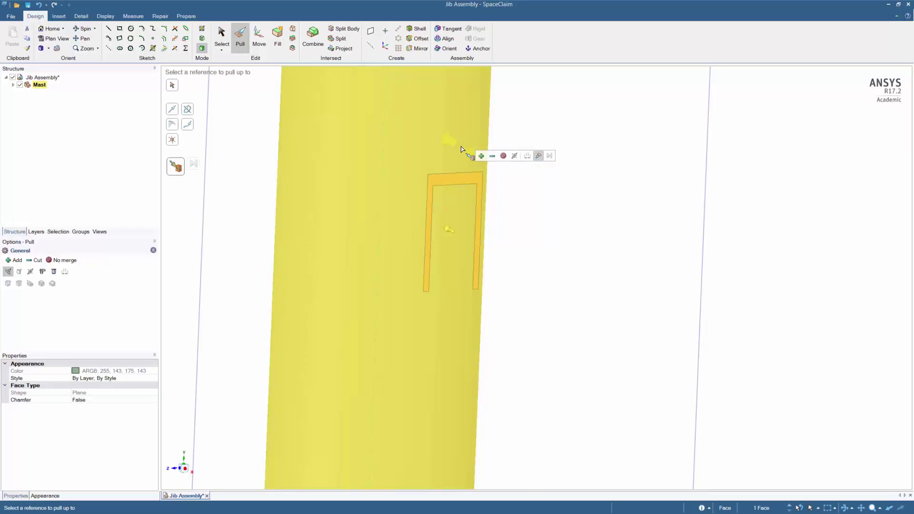
pyautogui.click(449, 139)
pyautogui.scroll(-6, 496, 262)
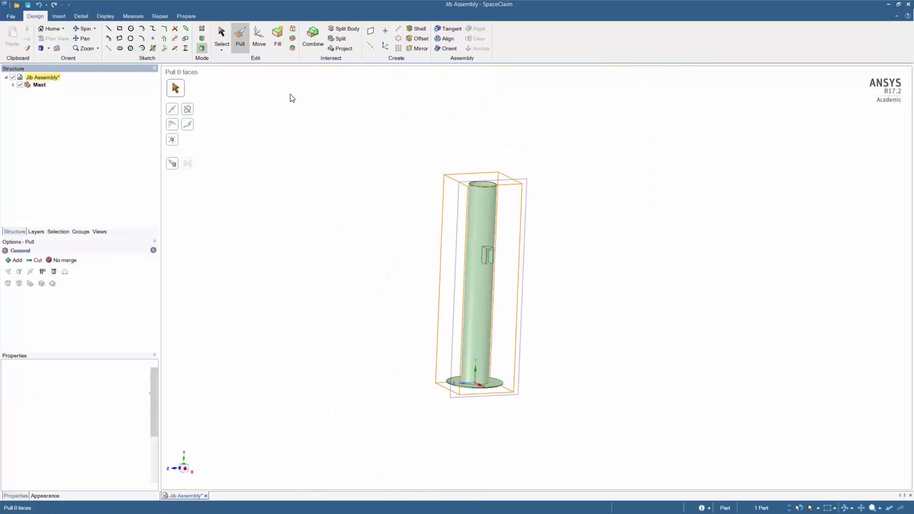
# - Create a new component named Top Plate under Jib Assembly
pyautogui.rightClick(49, 76)
pyautogui.click(85, 101)
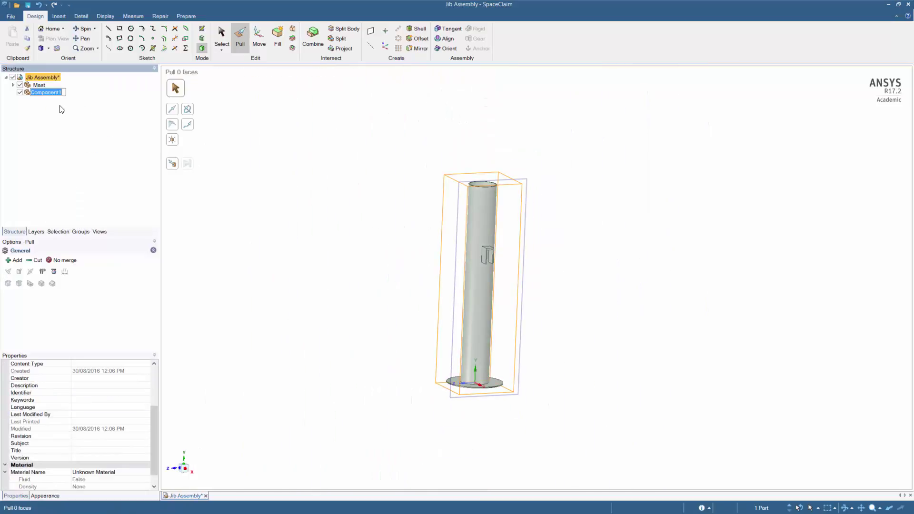
pyautogui.write('Top Plate')
pyautogui.press('Return')
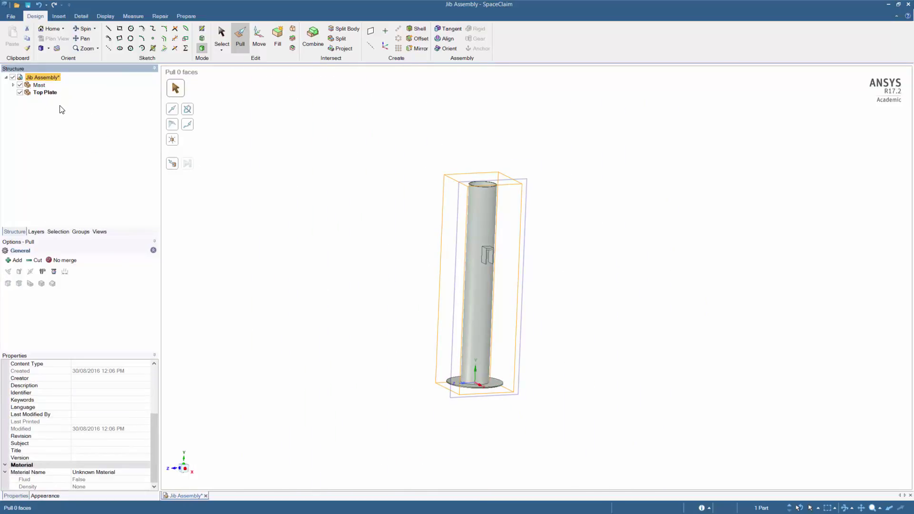
pyautogui.click(452, 264)
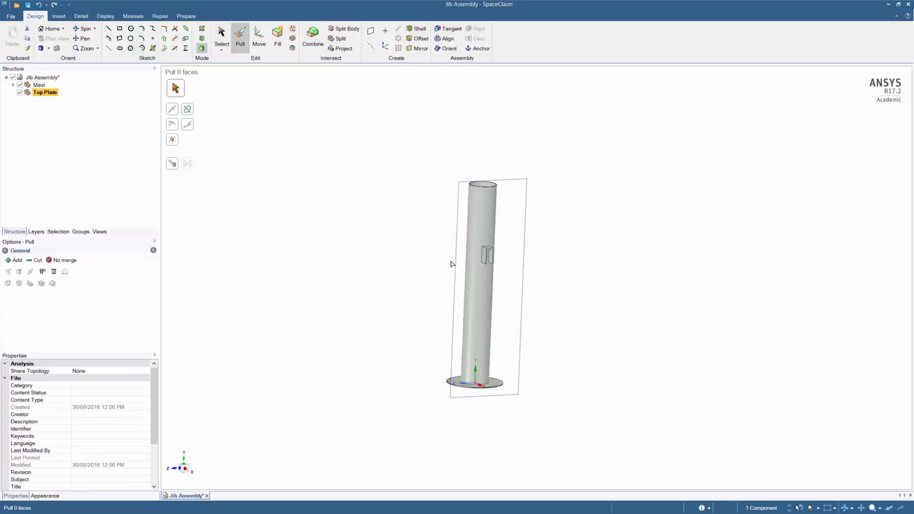
# - Sketch a 660 mm diameter circle on the mast tube's top face, centred on the mast axis
pyautogui.scroll(8, 508, 186)
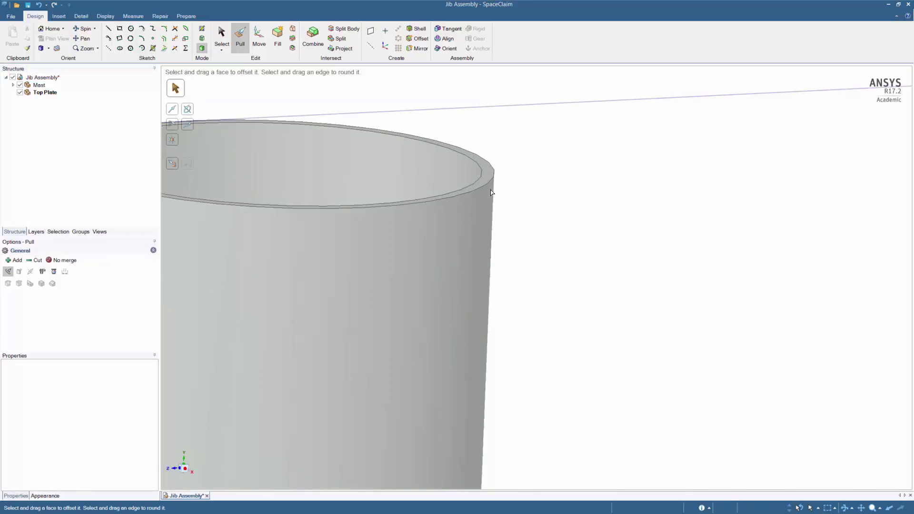
pyautogui.press('s')
pyautogui.click(490, 174)
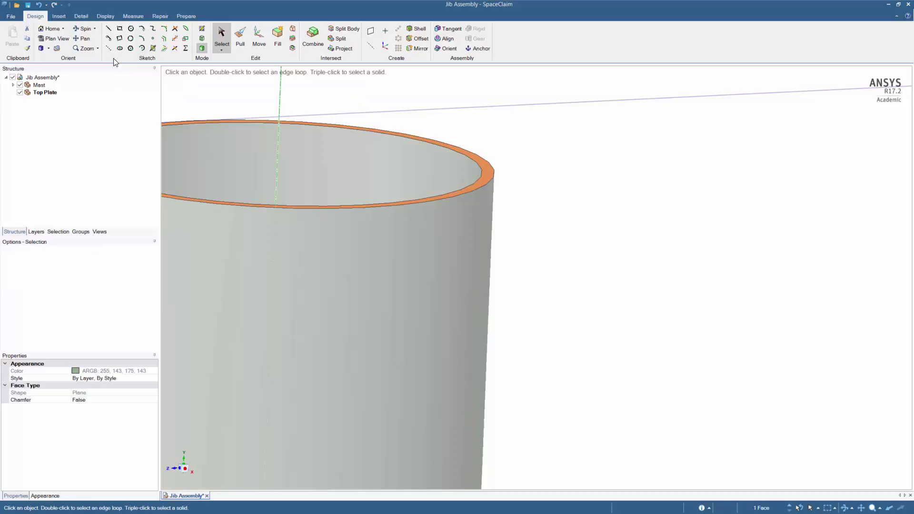
pyautogui.click(131, 29)
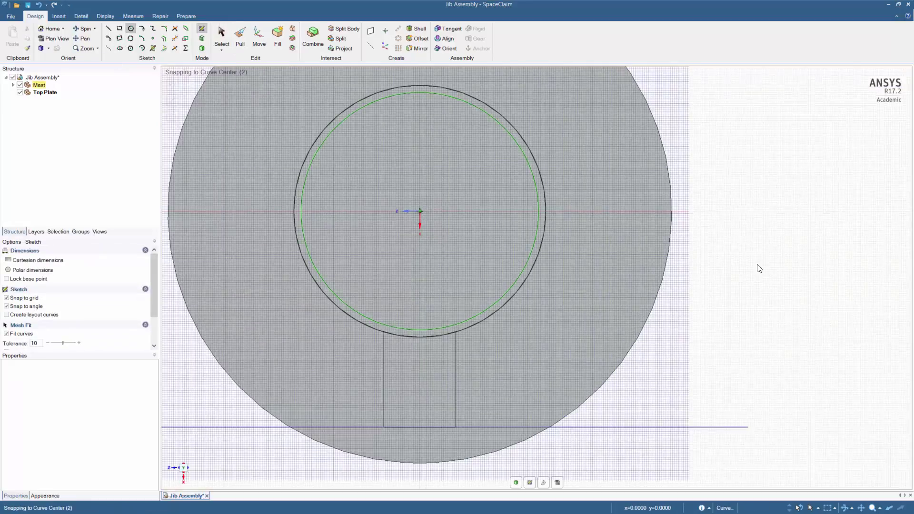
pyautogui.click(420, 211)
pyautogui.write('660mm')
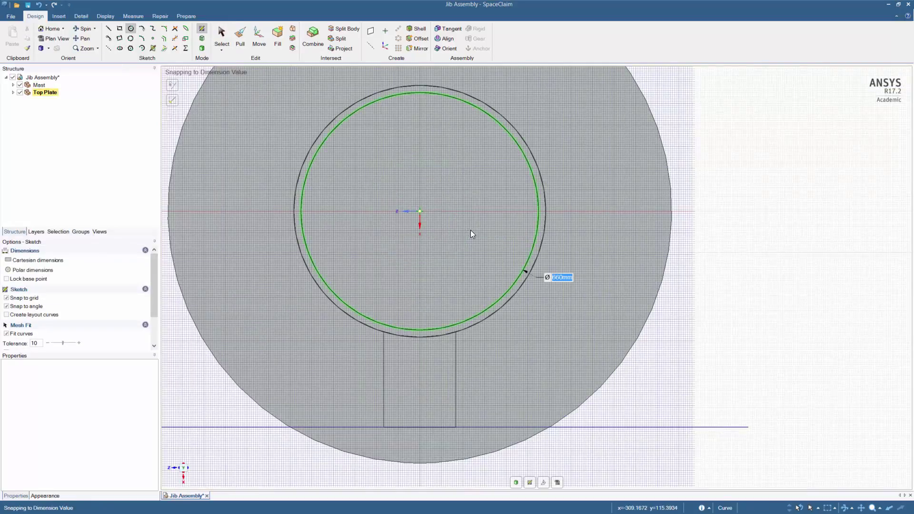
pyautogui.press('Return')
# - Add a 600 mm long rectangle starting 100 mm and 600 mm from the circle's centre, and pull the sketch into a solid top plate
pyautogui.press('r')
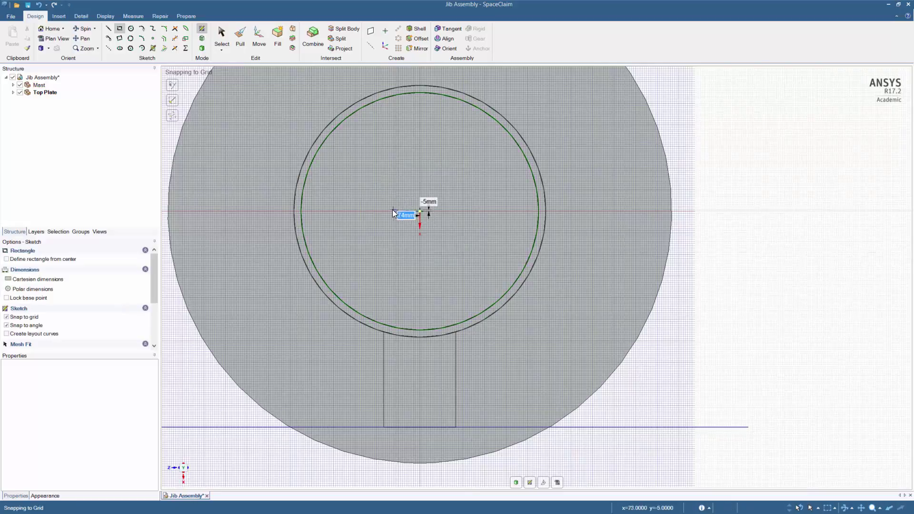
pyautogui.write('100')
pyautogui.press('Tab')
pyautogui.write('600')
pyautogui.press('Return')
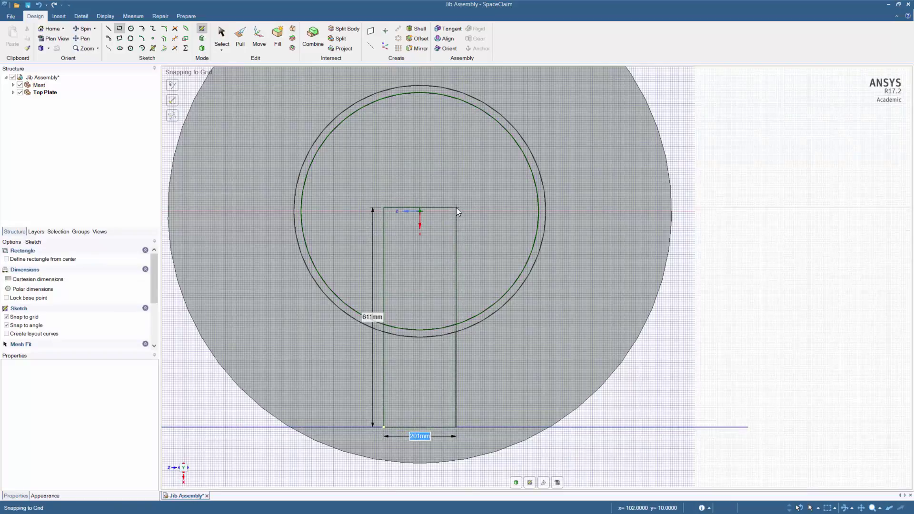
pyautogui.press('Tab')
pyautogui.write('600')
pyautogui.press('Return')
pyautogui.click(241, 37)
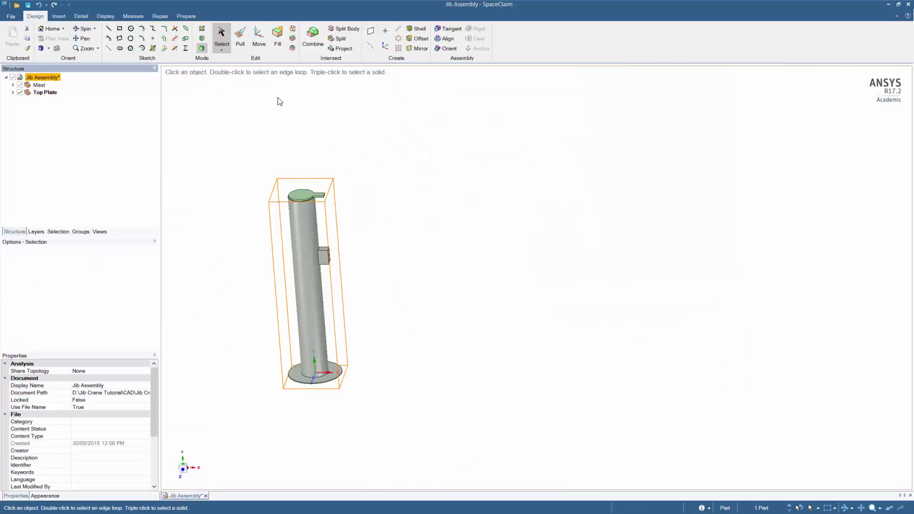
# - Create a new component named Gusset under Jib Assembly
pyautogui.rightClick(40, 77)
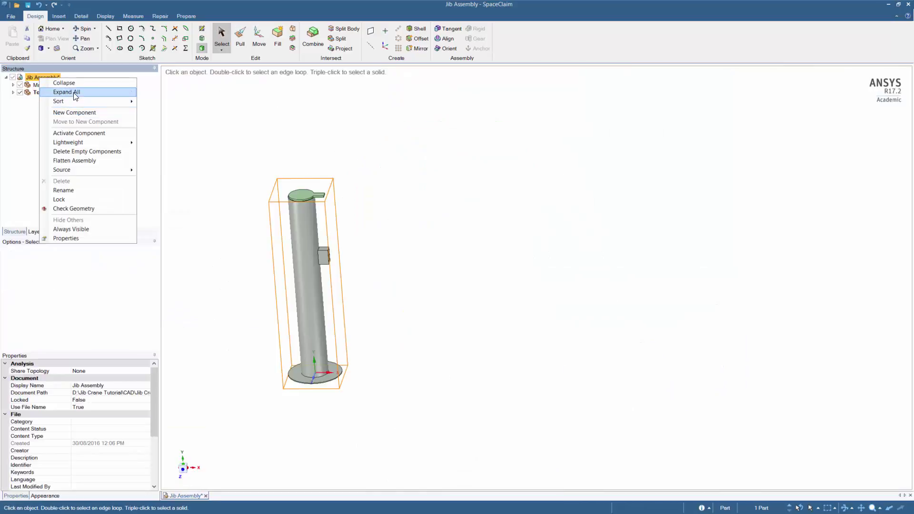
pyautogui.click(332, 144)
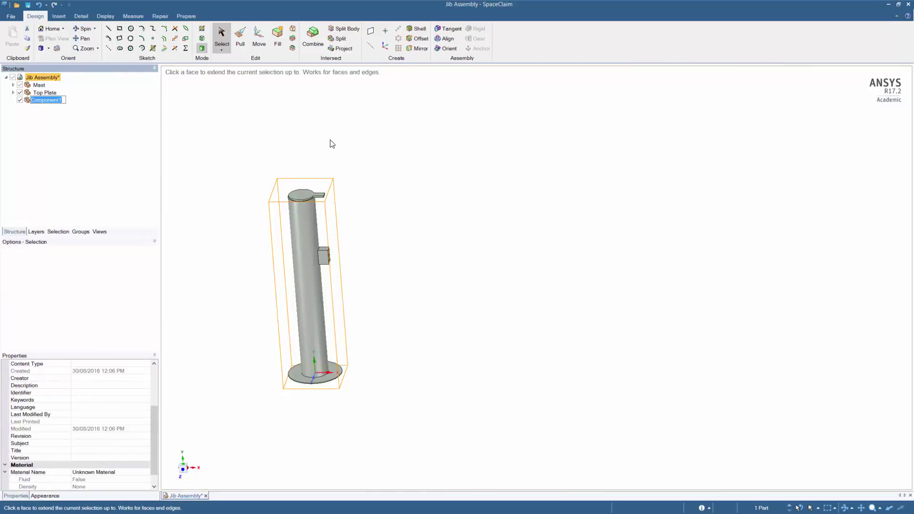
pyautogui.write('Gusset')
pyautogui.press('Return')
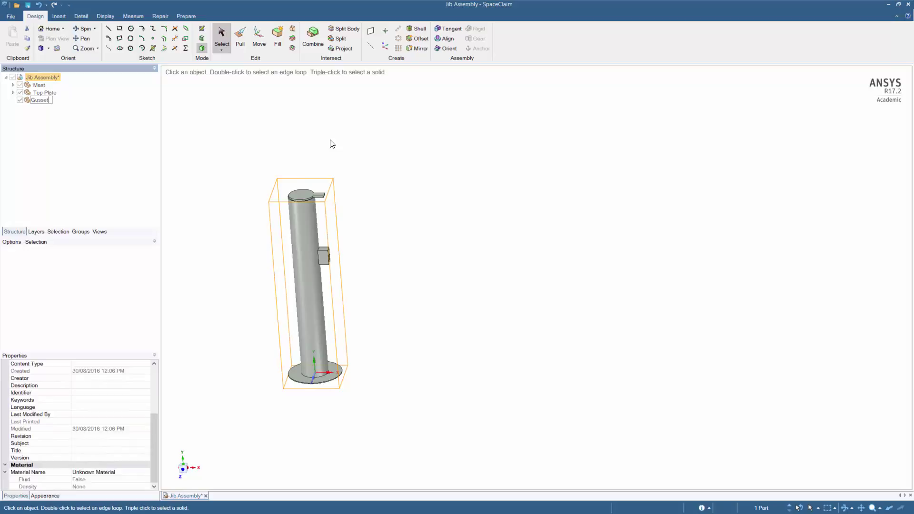
pyautogui.click(41, 100)
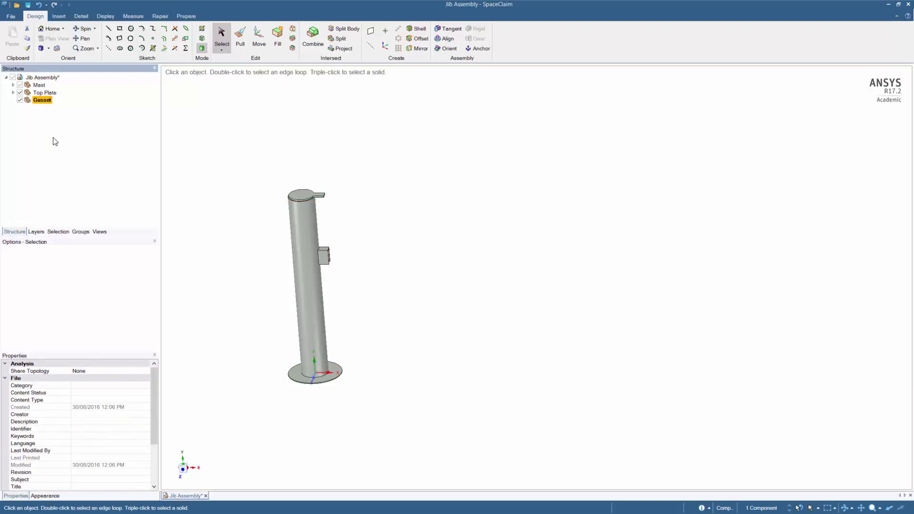
pyautogui.click(311, 442)
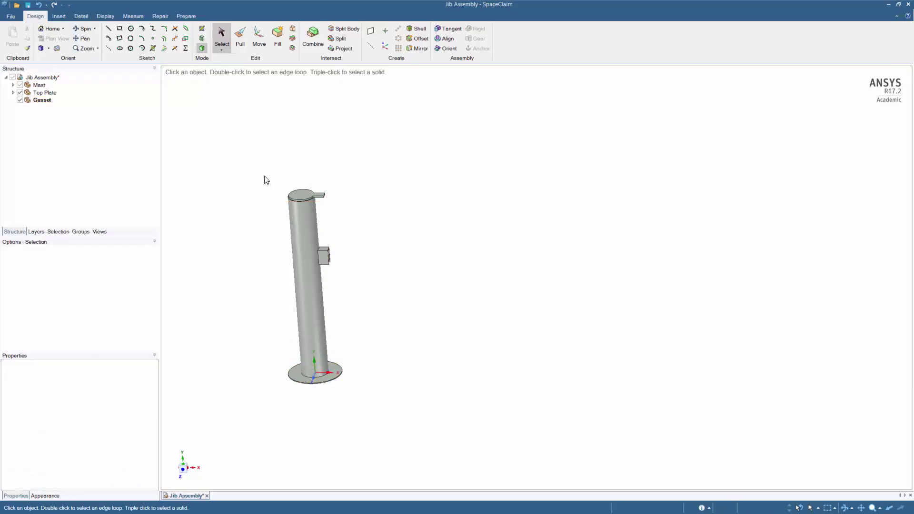
# - Create a vertical YZ plane through the origin in the Gusset component and select it
pyautogui.click(370, 32)
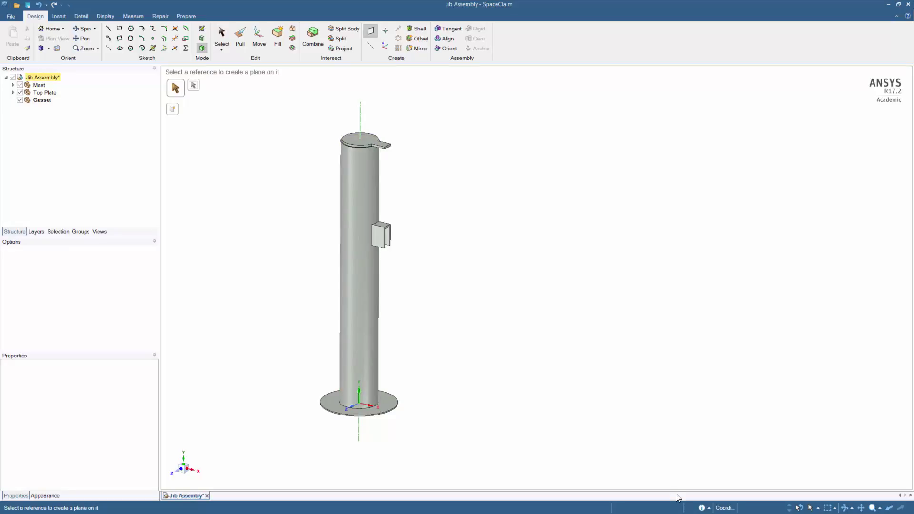
pyautogui.press('Escape')
pyautogui.click(46, 108)
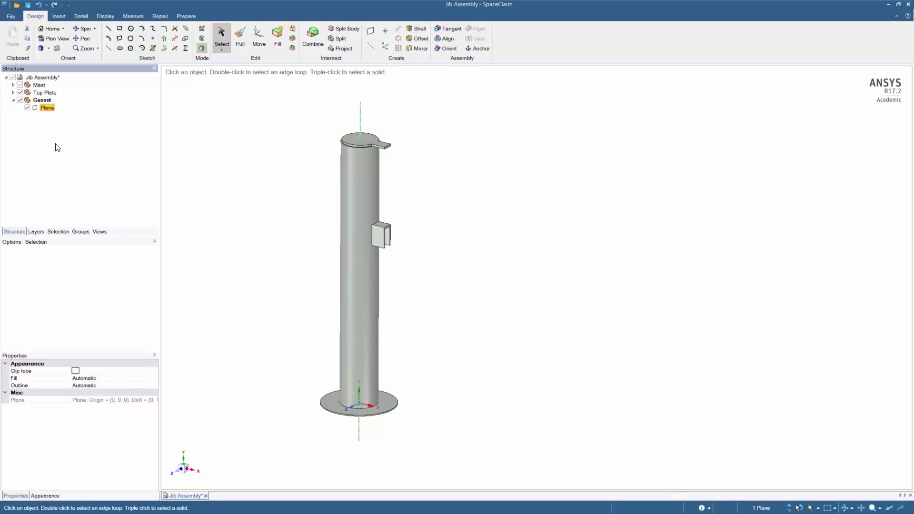
# - Sketch on the plane from the mast and base plate corner a 300 mm line up the mast and a 100 mm horizontal line outward
pyautogui.click(108, 29)
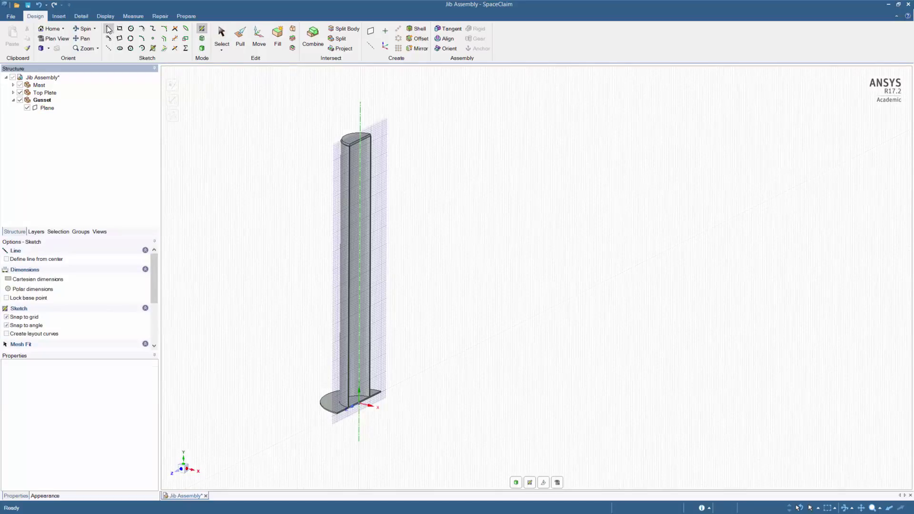
pyautogui.scroll(10, 389, 419)
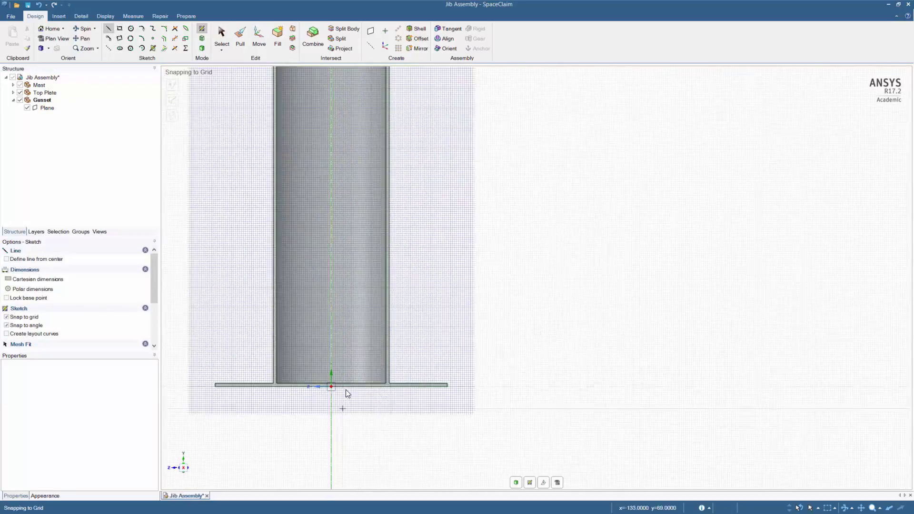
pyautogui.click(327, 370)
pyautogui.write('300')
pyautogui.press('Return')
pyautogui.write('100')
pyautogui.press('Return')
pyautogui.press('Escape')
# - Close the gusset profile with a 250 mm line along the base plate and a sloped line to the upper line's outer end
pyautogui.click(327, 370)
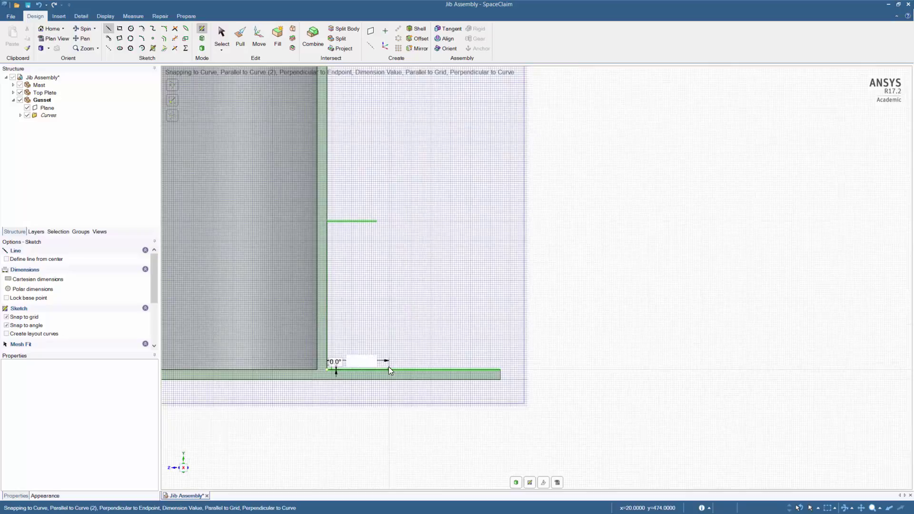
pyautogui.write('250')
pyautogui.press('Return')
pyautogui.click(376, 221)
# - Pull the gusset profile into a thin solid plate
pyautogui.click(240, 38)
pyautogui.click(365, 306)
pyautogui.moveTo(365, 306); pyautogui.dragTo(360, 309)
pyautogui.click(477, 230)
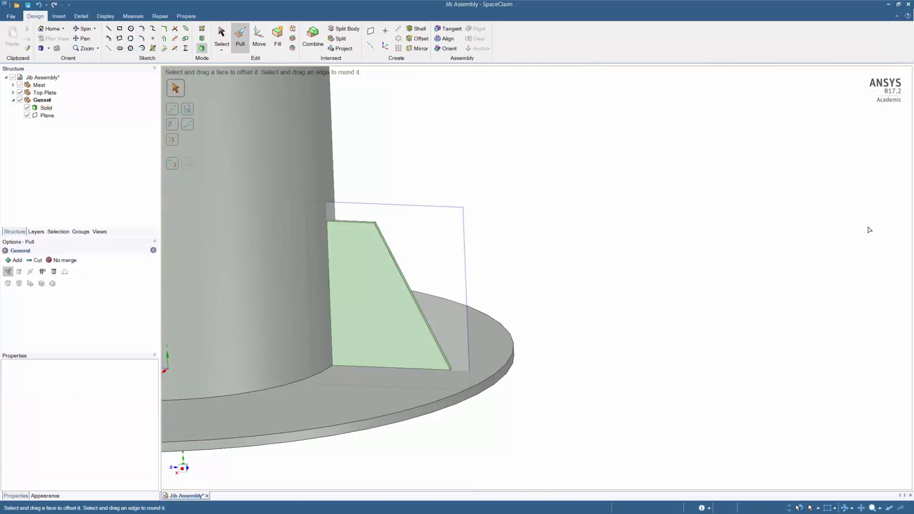
# - Create a one-dimensional circular pattern of the gusset solid about the mast axis with a count of 6 over 360°
pyautogui.scroll(-6, 336, 217)
pyautogui.keyDown('shift'); pyautogui.moveTo(362, 165); pyautogui.dragTo(399, 232, button='middle'); pyautogui.keyUp('shift')
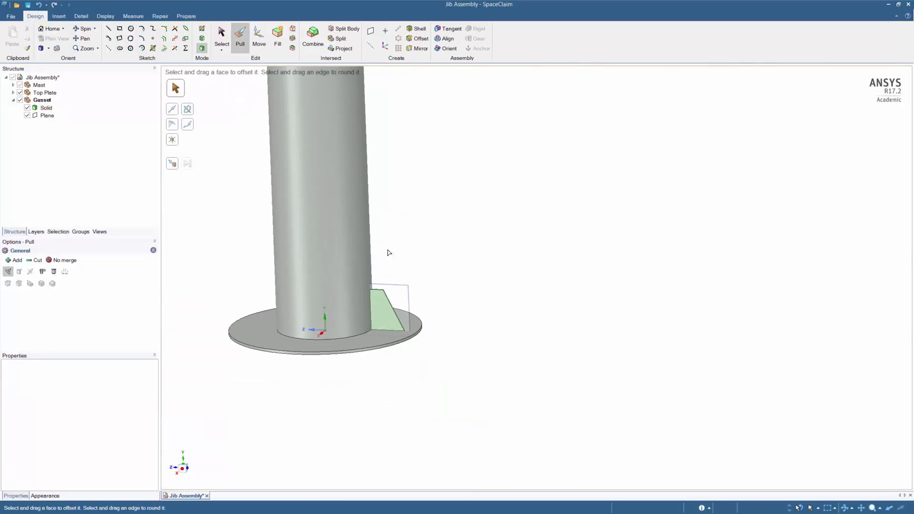
pyautogui.press('Escape')
pyautogui.moveTo(261, 267); pyautogui.dragTo(289, 285, button='middle')
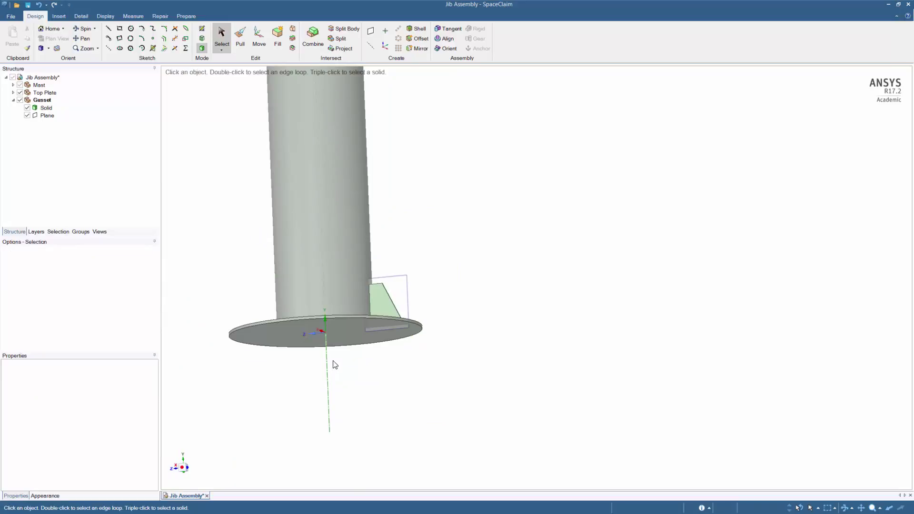
pyautogui.click(328, 370)
pyautogui.keyDown('ctrl'); pyautogui.click(382, 299); pyautogui.keyUp('ctrl')
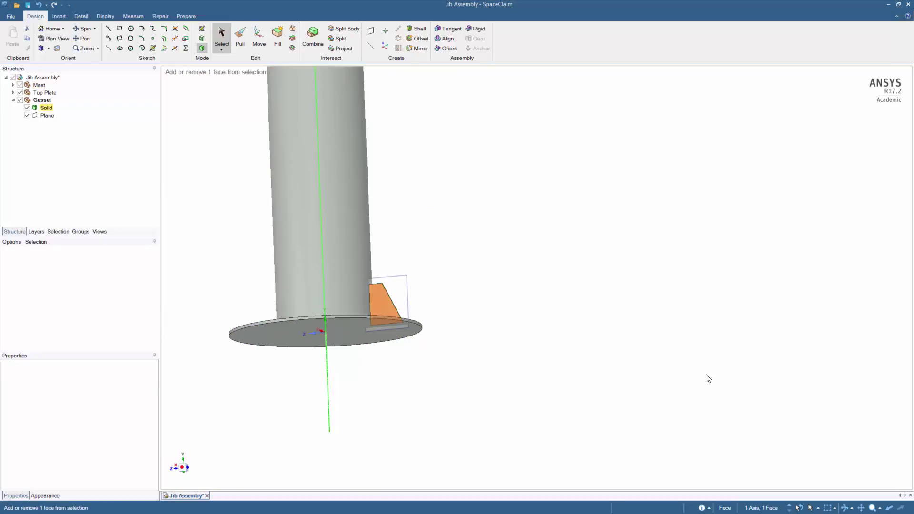
pyautogui.click(398, 40)
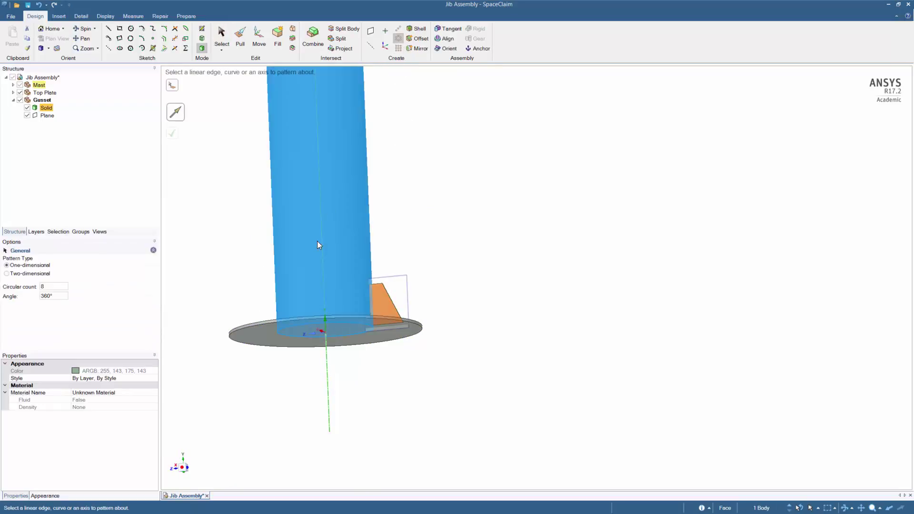
pyautogui.moveTo(263, 254); pyautogui.dragTo(225, 271, button='middle')
pyautogui.doubleClick(49, 286)
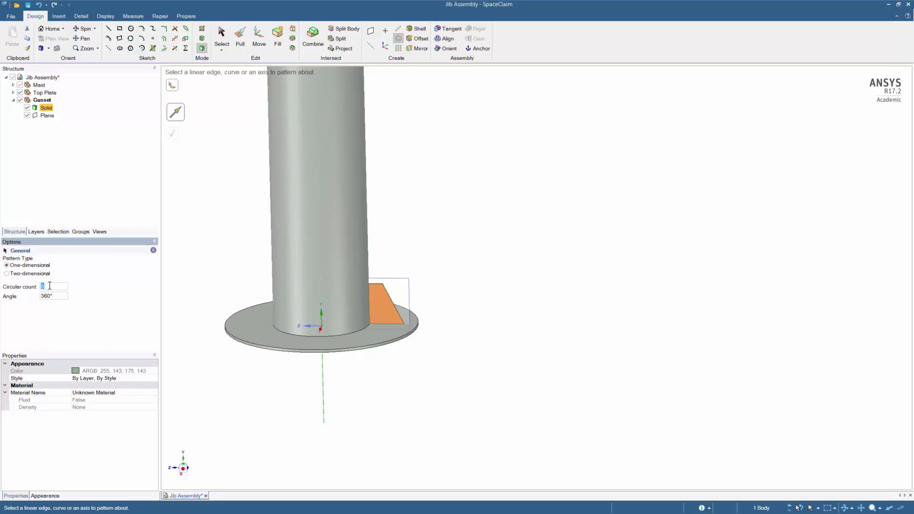
pyautogui.write('6')
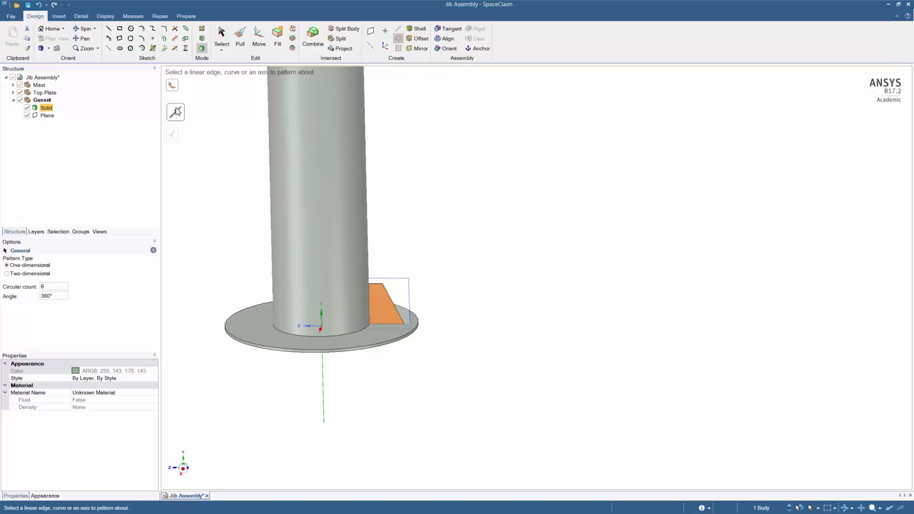
pyautogui.click(323, 375)
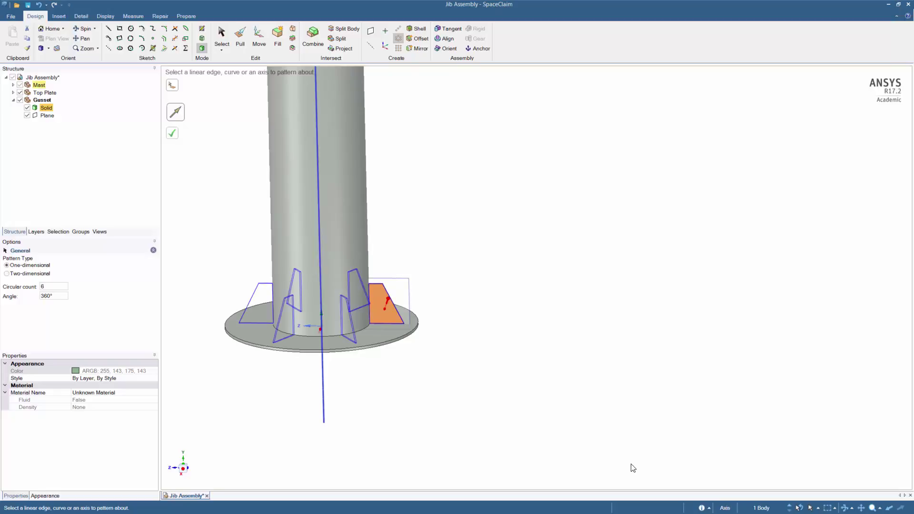
pyautogui.click(174, 136)
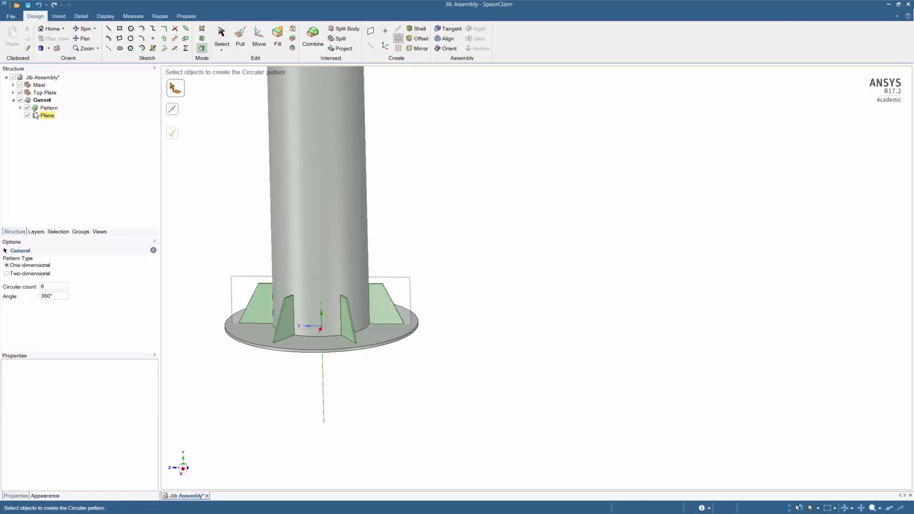
# - Collapse the Gusset component and create a new component named Jib under Jib Assembly
pyautogui.click(14, 100)
pyautogui.scroll(-3, 220, 202)
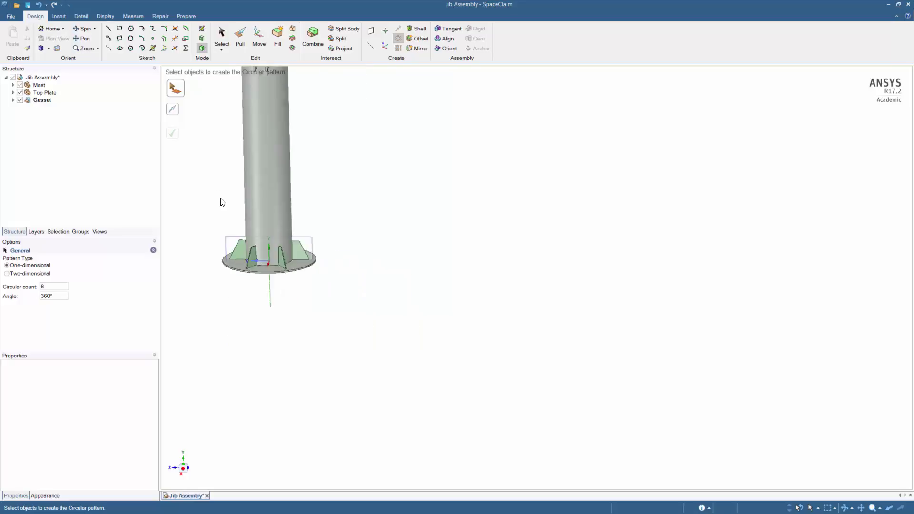
pyautogui.scroll(-3, 221, 202)
pyautogui.moveTo(243, 257); pyautogui.dragTo(220, 257, button='middle')
pyautogui.click(42, 78)
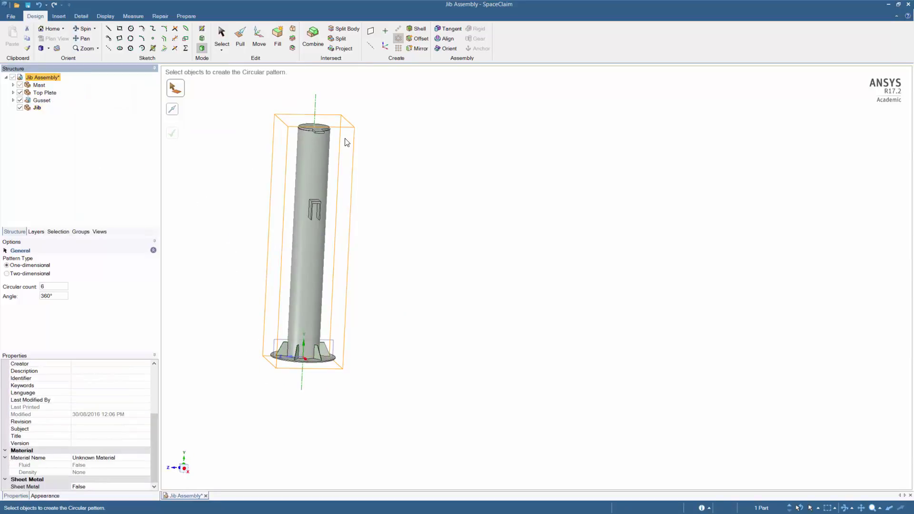
pyautogui.click(37, 108)
pyautogui.moveTo(248, 269); pyautogui.dragTo(282, 258, button='middle')
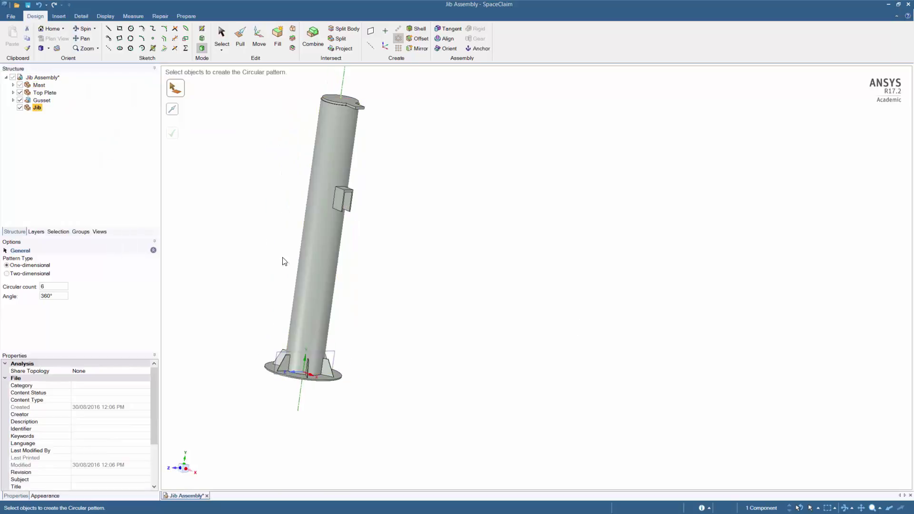
# - Create a plane on the flat side face of the mast bracket inside the Jib component
pyautogui.click(284, 262)
pyautogui.click(370, 32)
pyautogui.scroll(6, 359, 196)
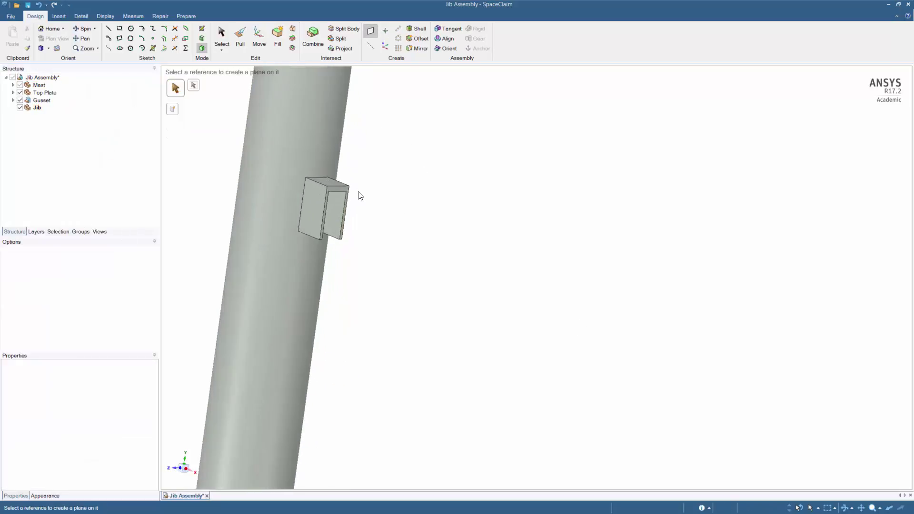
pyautogui.scroll(3, 351, 202)
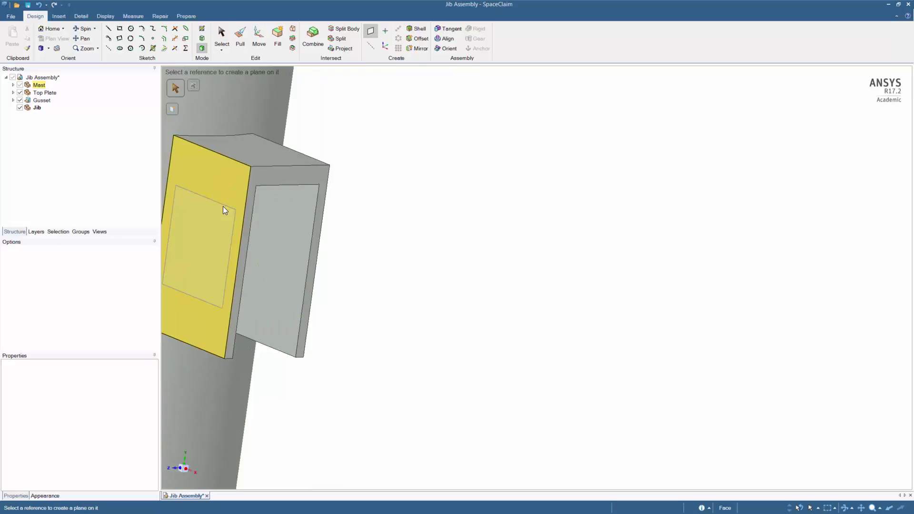
pyautogui.click(225, 205)
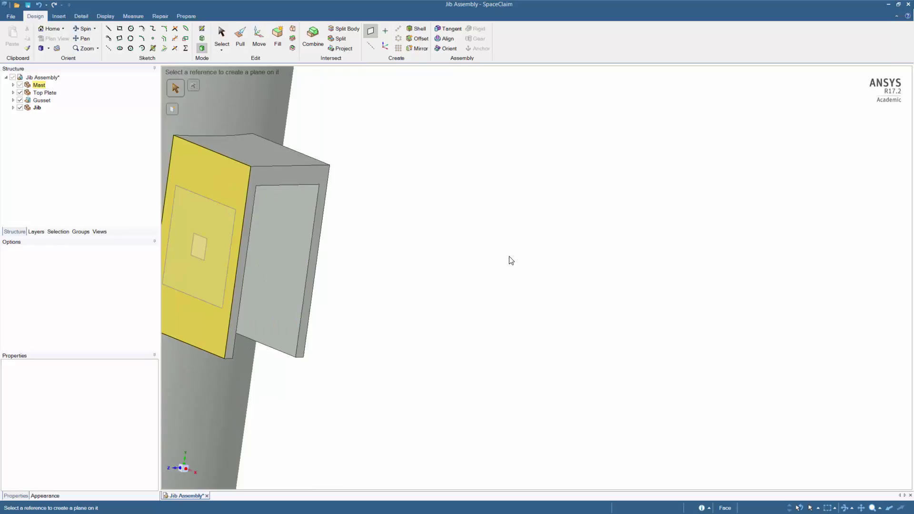
# - Move the jib plane 100 mm inward, perpendicular to the bracket's side face, to the middle of the bracket
pyautogui.click(13, 108)
pyautogui.click(47, 115)
pyautogui.keyDown('shift'); pyautogui.moveTo(272, 217); pyautogui.dragTo(409, 193, button='middle'); pyautogui.keyUp('shift')
pyautogui.scroll(-4, 409, 193)
pyautogui.press('m')
pyautogui.moveTo(361, 206); pyautogui.dragTo(400, 210)
pyautogui.write('-0.1')
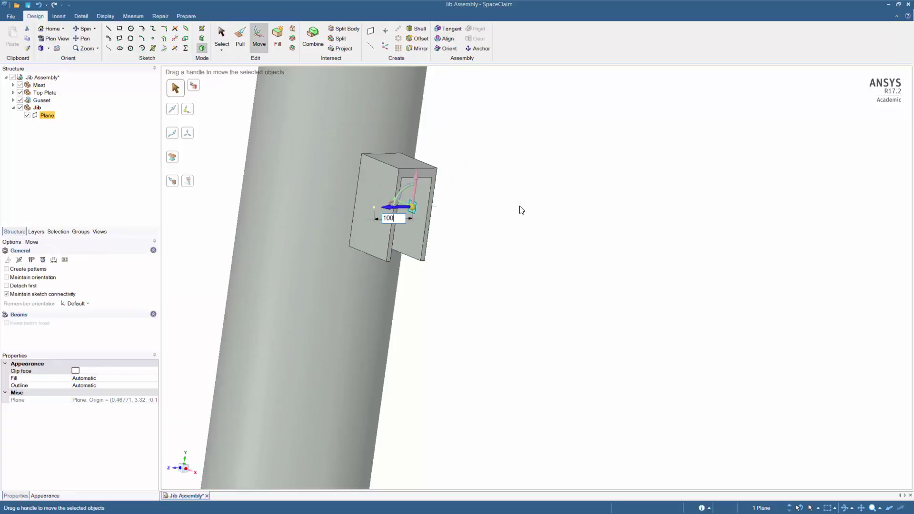
pyautogui.press('Return')
pyautogui.click(522, 210)
# - Sketch a 4500 mm by 600 mm beam rectangle on the jib plane, with its upper edge along the top plate's underside
pyautogui.moveTo(522, 210); pyautogui.dragTo(909, 253, button='middle')
pyautogui.click(46, 115)
pyautogui.moveTo(248, 206); pyautogui.dragTo(218, 206, button='middle')
pyautogui.scroll(-5, 220, 206)
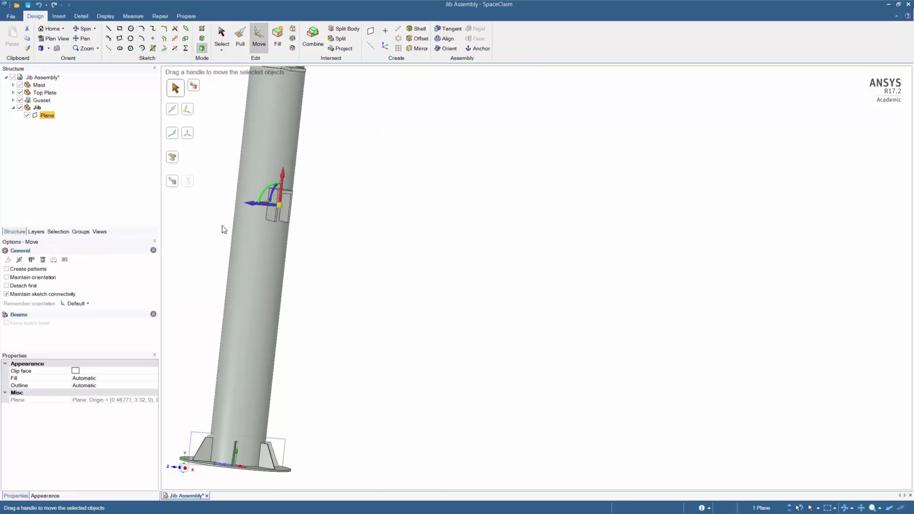
pyautogui.press('v')
pyautogui.keyDown('ctrl'); pyautogui.moveTo(279, 157); pyautogui.dragTo(293, 241, button='middle'); pyautogui.keyUp('ctrl')
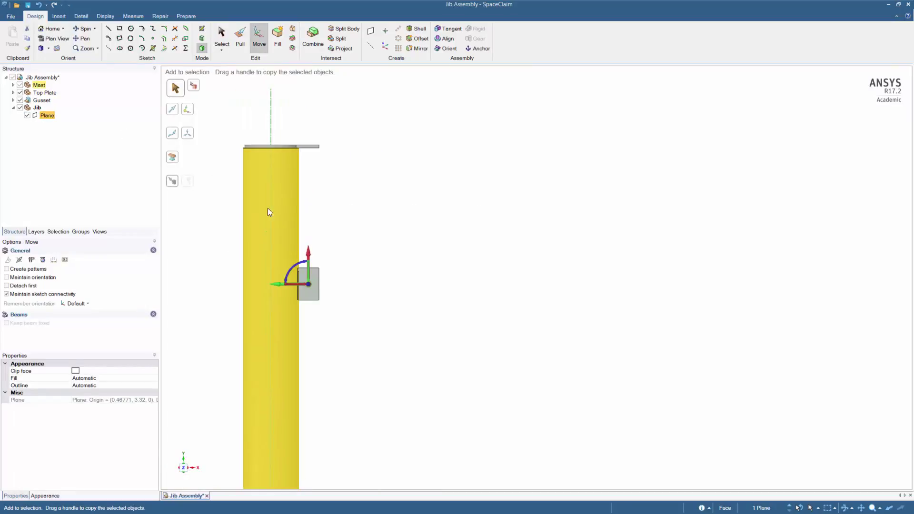
pyautogui.click(119, 39)
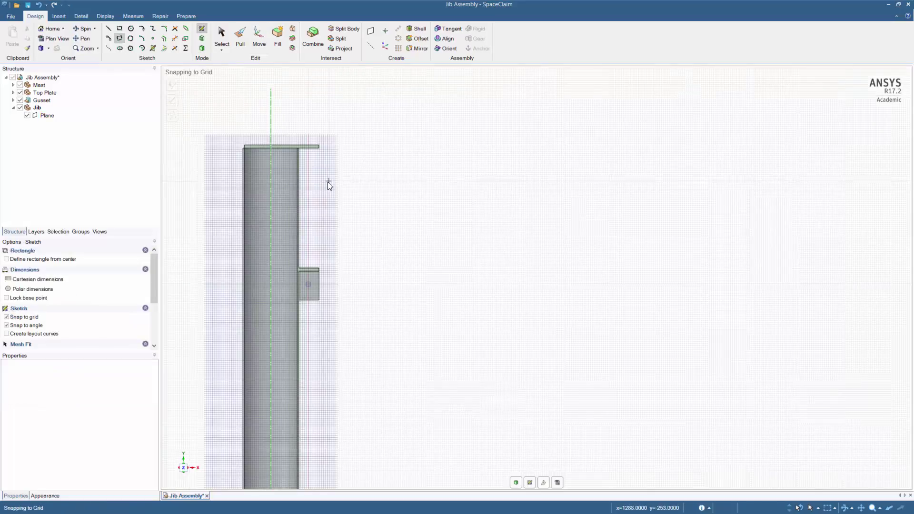
pyautogui.scroll(3, 324, 160)
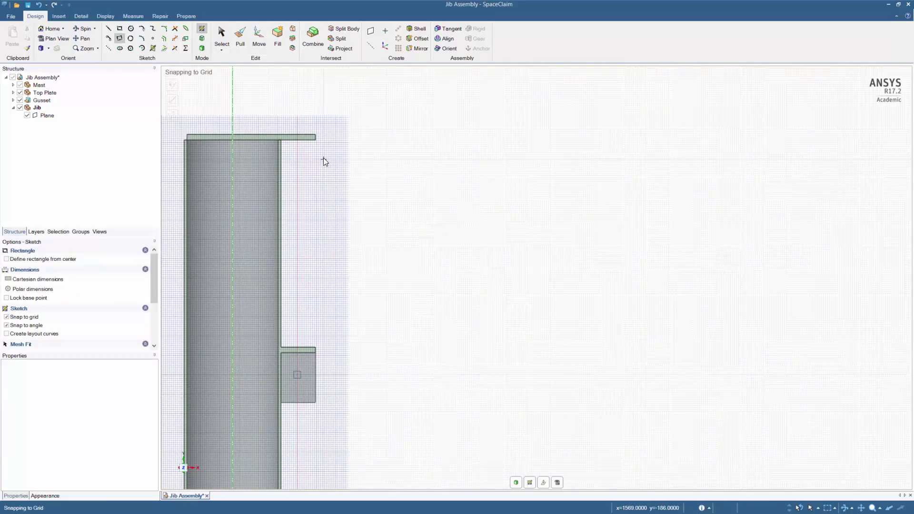
pyautogui.click(316, 137)
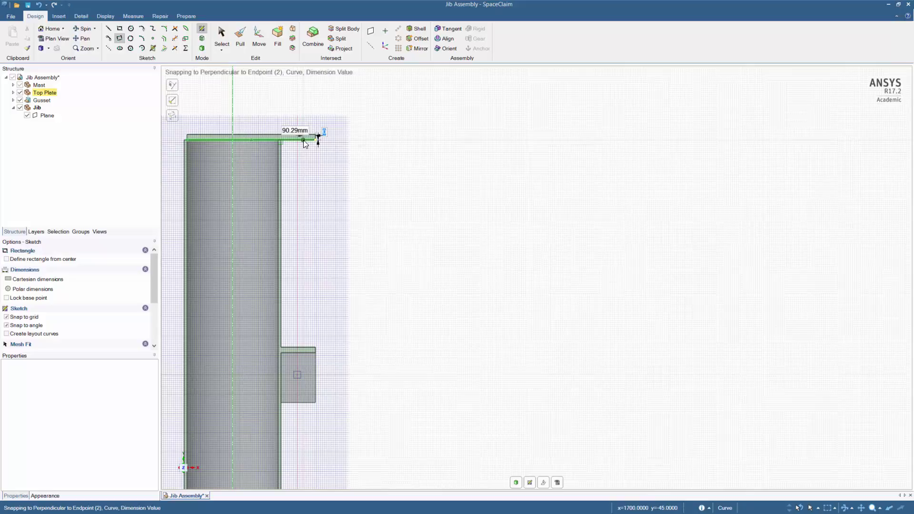
pyautogui.write('1')
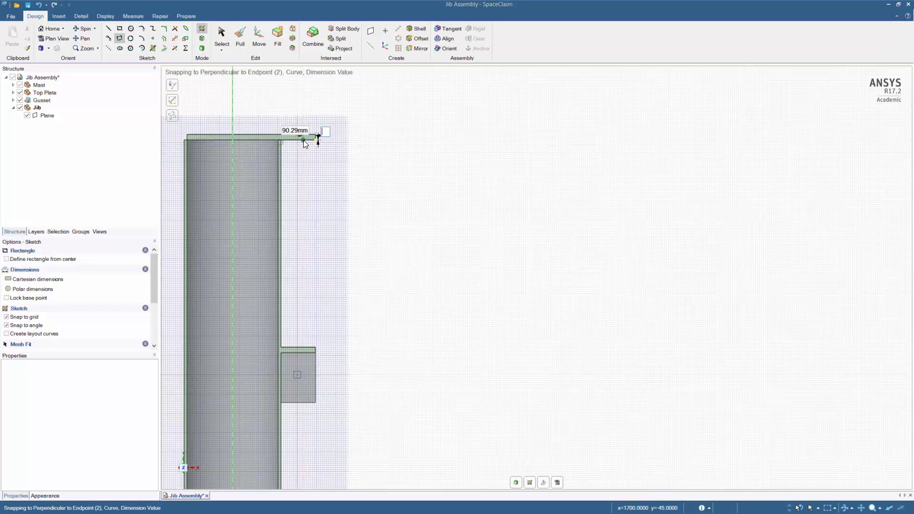
pyautogui.click(303, 140)
pyautogui.write('4500600r')
# - Sketch a 1500 mm tall, 500 mm wide rectangle from the beam rectangle's upper corner beside the mast down to the bracket
pyautogui.click(346, 187)
pyautogui.write('1500')
pyautogui.press('Tab')
pyautogui.write('500')
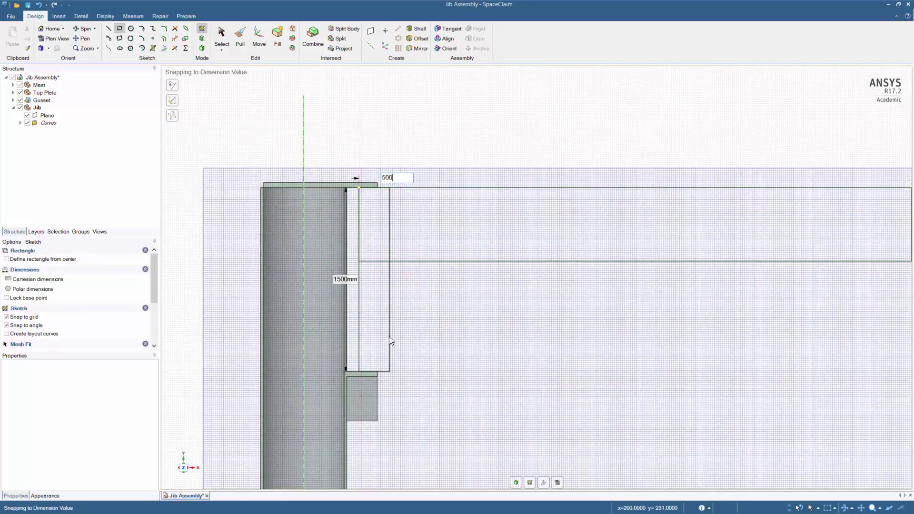
pyautogui.press('Return')
# - Draw a sloped brace line from the tall rectangle's outer edge up to the beam rectangle's lower edge
pyautogui.press('l')
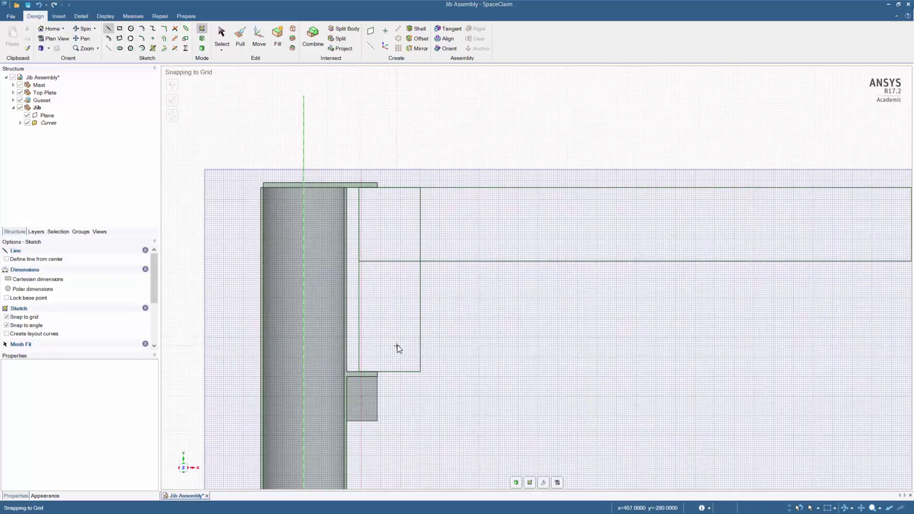
pyautogui.press('shift')
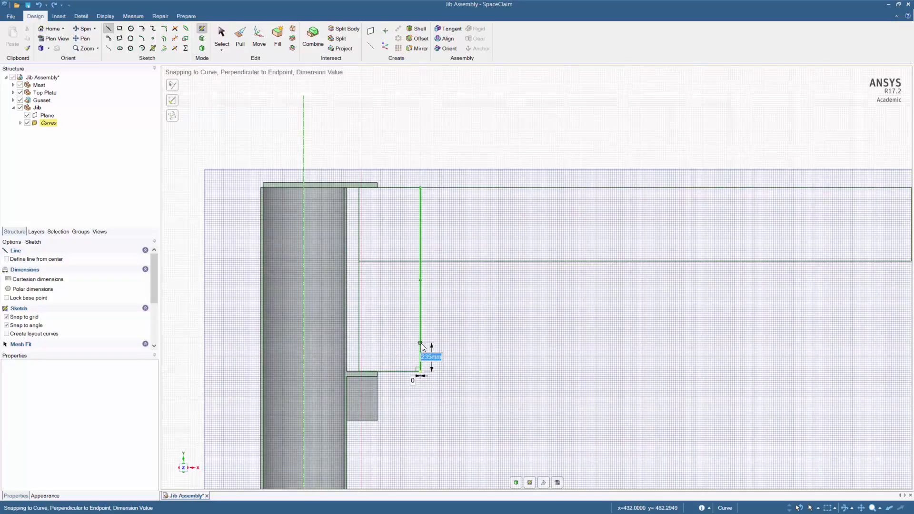
pyautogui.write('200')
pyautogui.press('Return')
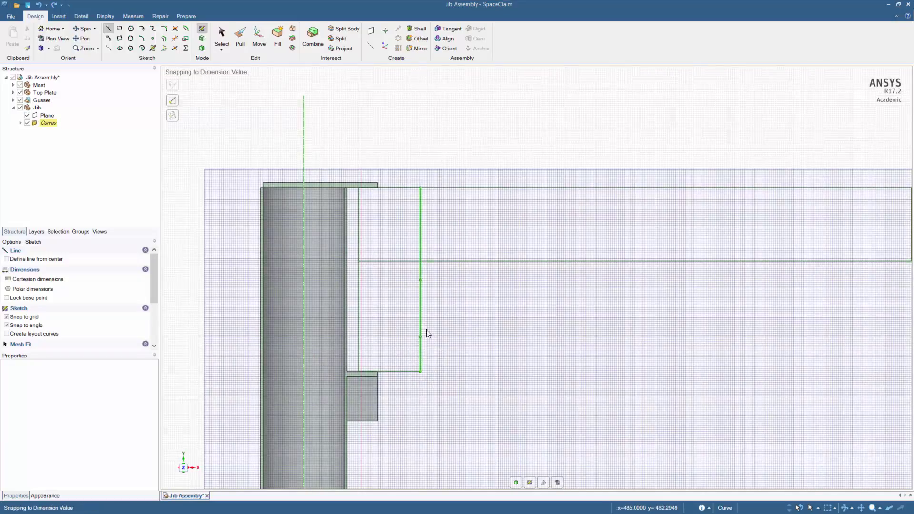
pyautogui.click(474, 256)
pyautogui.press('Escape')
# - Pull all the jib profile regions, including the triangular brace, together into a 4 mm thick solid web
pyautogui.scroll(4, 482, 268)
pyautogui.click(176, 47)
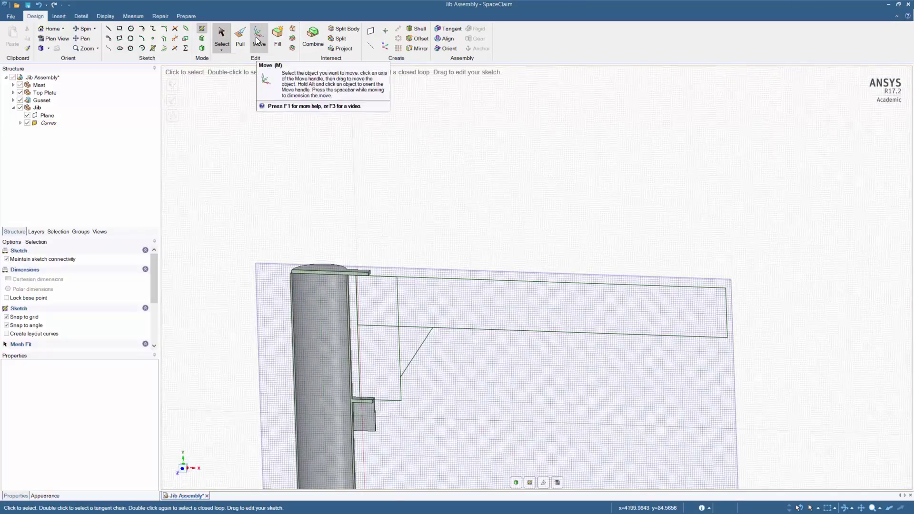
pyautogui.click(241, 36)
pyautogui.scroll(3, 440, 373)
pyautogui.click(392, 337)
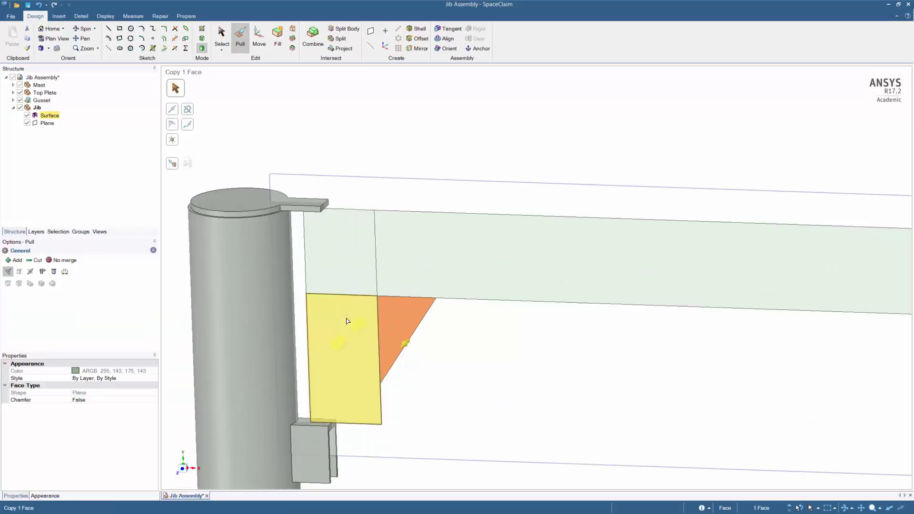
pyautogui.keyDown('ctrl'); pyautogui.click(347, 321); pyautogui.keyUp('ctrl')
pyautogui.keyDown('ctrl'); pyautogui.click(367, 286); pyautogui.keyUp('ctrl')
pyautogui.keyDown('ctrl'); pyautogui.click(443, 270); pyautogui.keyUp('ctrl')
pyautogui.moveTo(455, 268); pyautogui.dragTo(444, 270, button='middle')
pyautogui.moveTo(444, 271); pyautogui.dragTo(428, 278)
pyautogui.write('4')
pyautogui.press('Return')
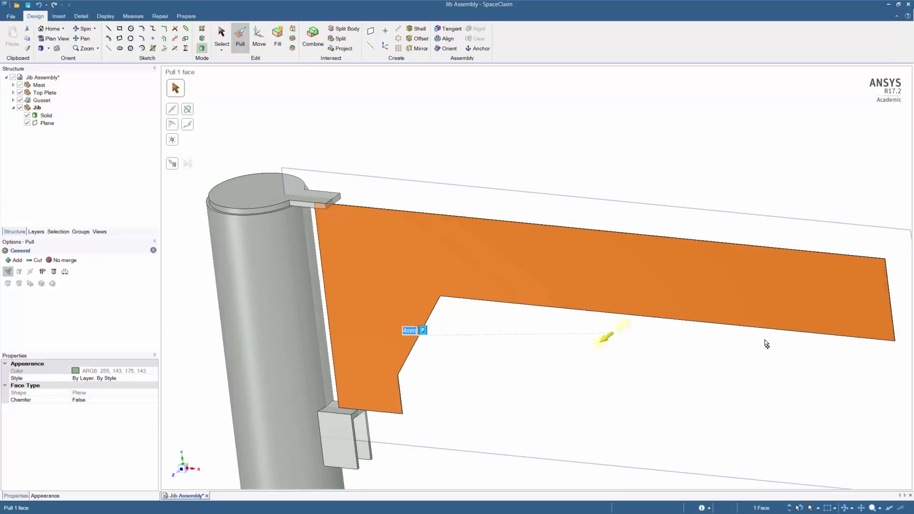
# - Sketch on the web face and offset its entire outline inward by 8 mm with corner closure
pyautogui.press('s')
pyautogui.press('v')
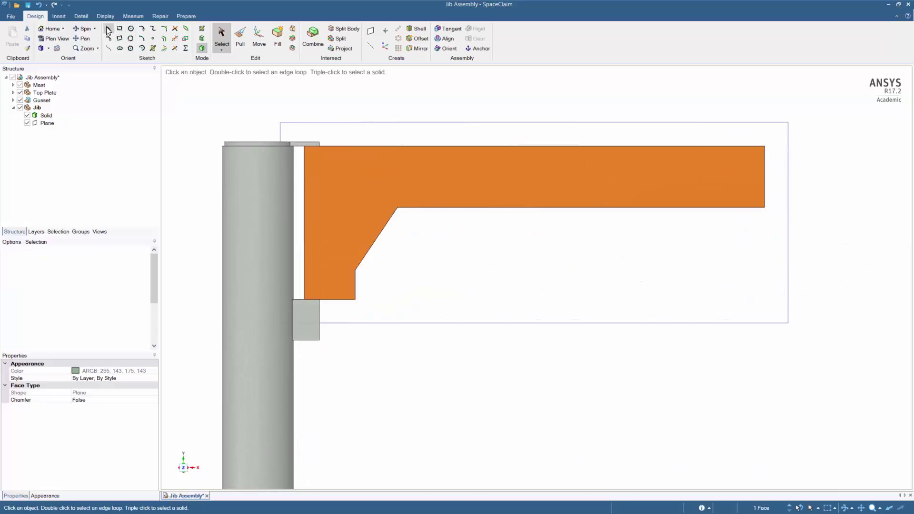
pyautogui.click(165, 41)
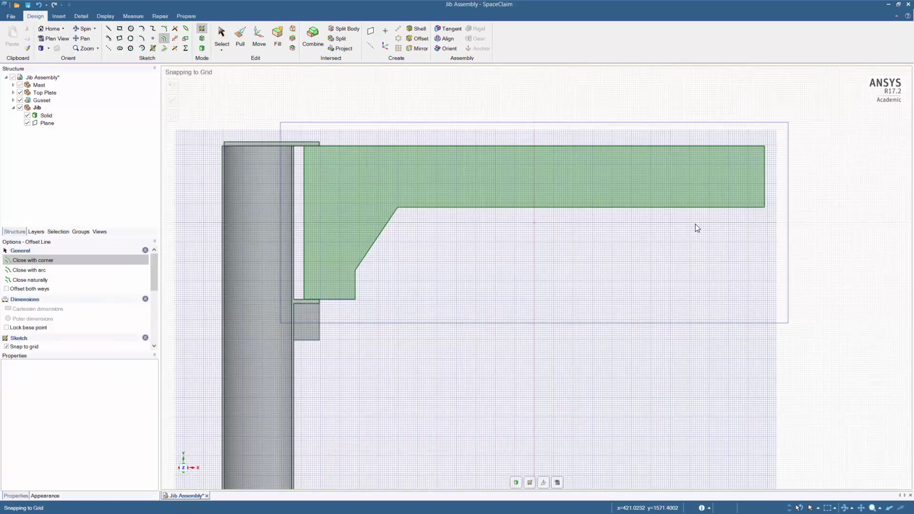
pyautogui.doubleClick(384, 146)
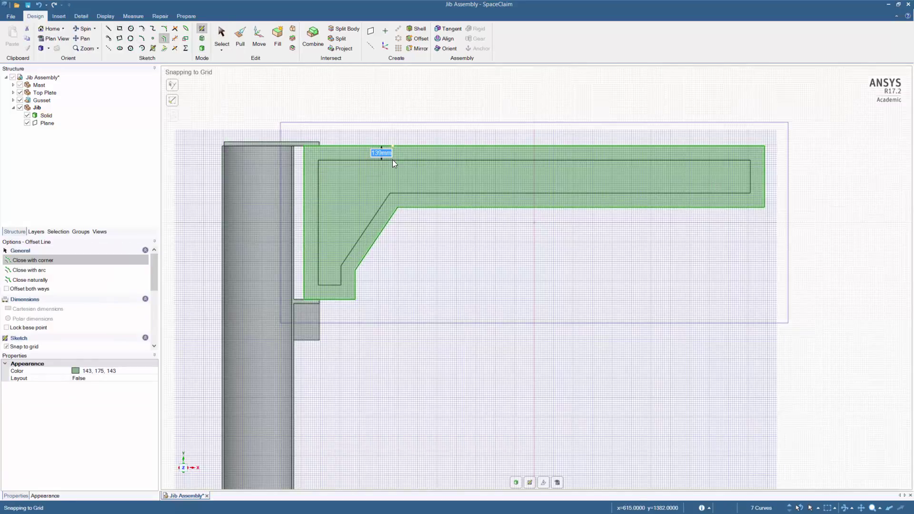
pyautogui.write('8')
pyautogui.press('Return')
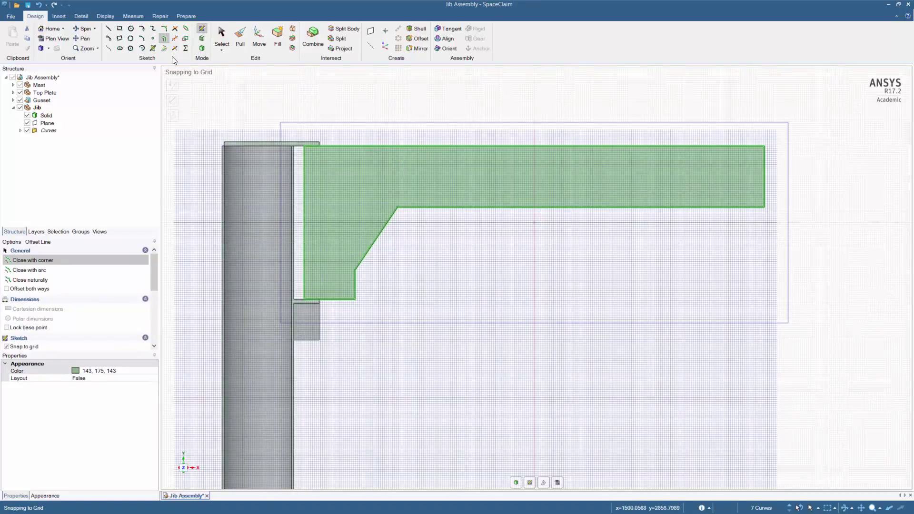
# - Draw two closely spaced vertical stiffener lines from the brace's lower corner up to the offset line below the web's upper edge
pyautogui.click(109, 29)
pyautogui.scroll(5, 357, 262)
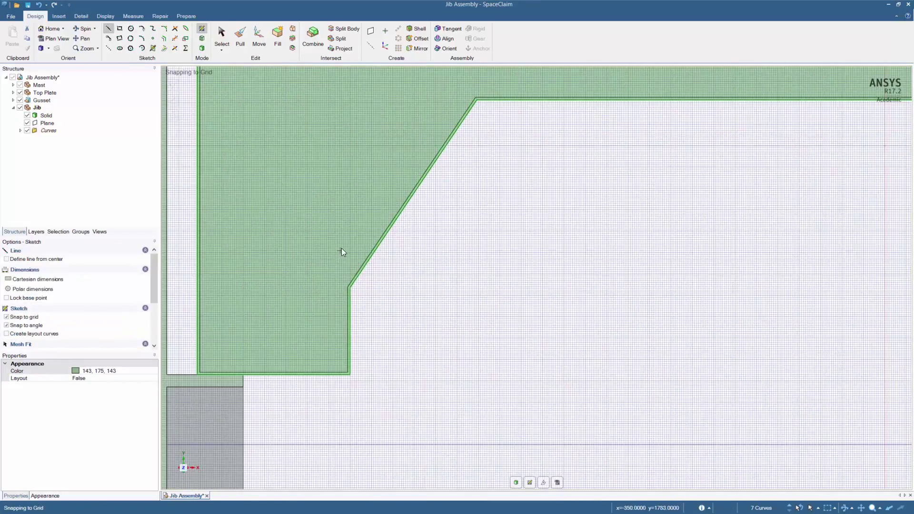
pyautogui.keyDown('shift'); pyautogui.moveTo(385, 395); pyautogui.dragTo(378, 432, button='middle'); pyautogui.keyUp('shift')
pyautogui.click(385, 463)
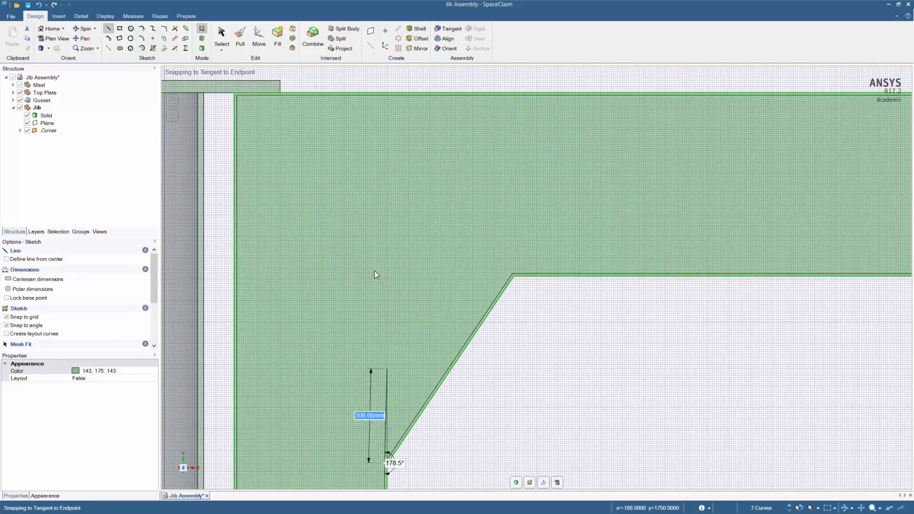
pyautogui.click(385, 95)
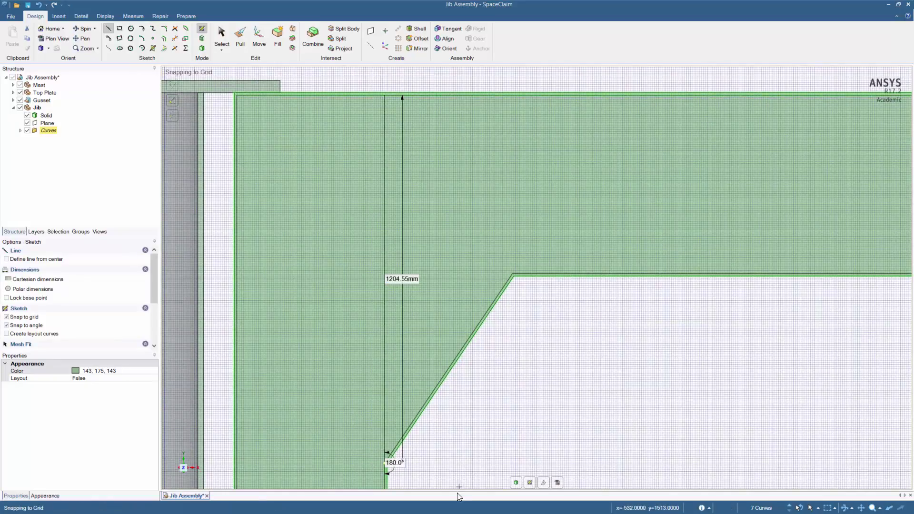
pyautogui.scroll(3, 328, 443)
pyautogui.scroll(-5, 327, 302)
pyautogui.scroll(8, 318, 145)
pyautogui.click(317, 136)
pyautogui.scroll(-8, 386, 200)
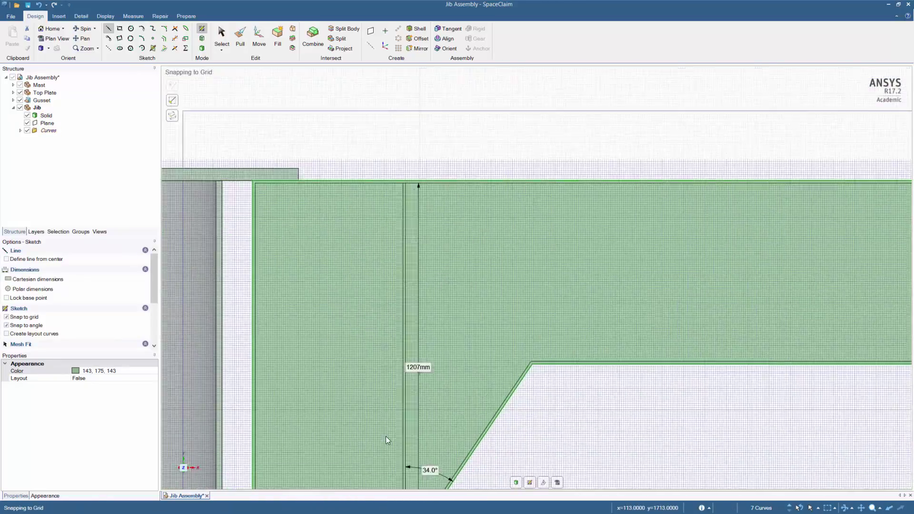
# - Extend the beam's lower flange strip with horizontal lines from the brace's upper corner to the inner offset line beside the mast
pyautogui.scroll(3, 386, 436)
pyautogui.click(674, 242)
pyautogui.click(197, 242)
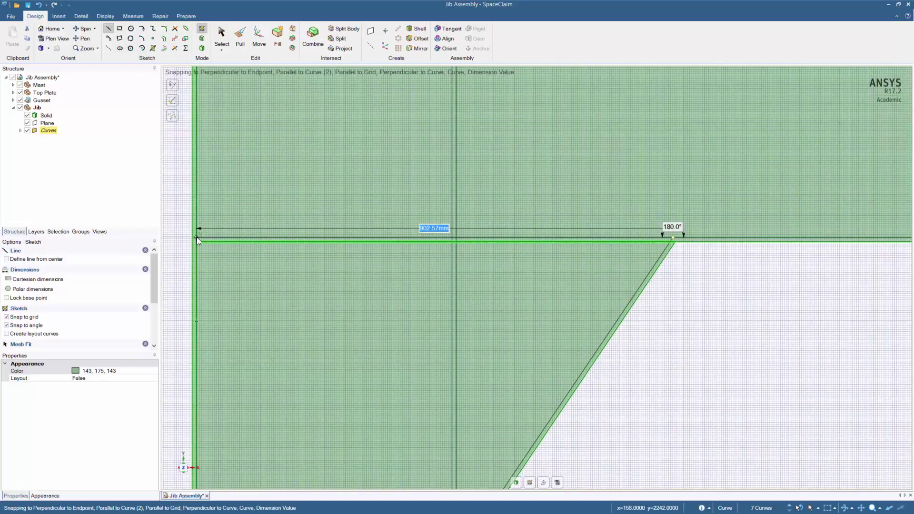
pyautogui.scroll(-5, 500, 300)
# - Pull the outline, vertical and horizontal strip faces outward together as flanges and stiffeners, sizing the distance from half of 250 mm
pyautogui.moveTo(558, 301); pyautogui.dragTo(530, 315, button='middle')
pyautogui.click(240, 38)
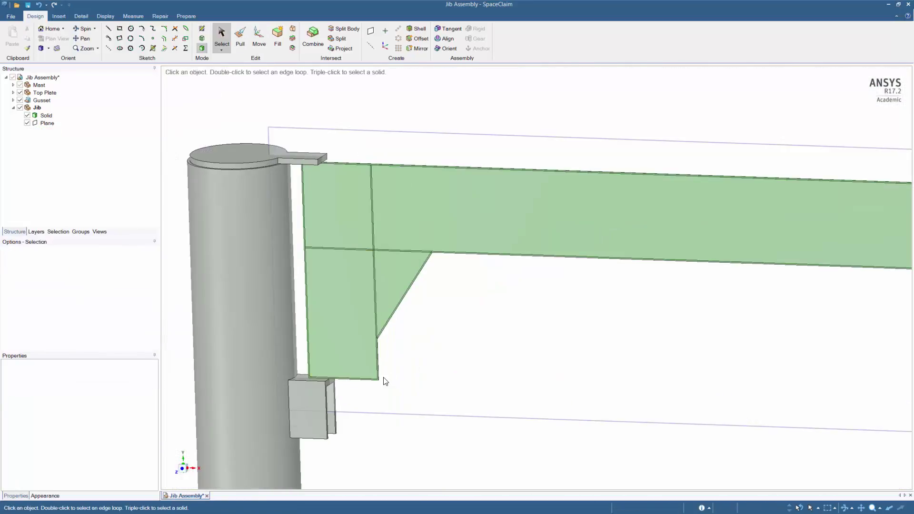
pyautogui.scroll(10, 381, 378)
pyautogui.click(400, 402)
pyautogui.scroll(2, 346, 303)
pyautogui.keyDown('ctrl'); pyautogui.click(370, 255); pyautogui.keyUp('ctrl')
pyautogui.keyDown('ctrl'); pyautogui.click(345, 251); pyautogui.keyUp('ctrl')
pyautogui.scroll(-5, 346, 251)
pyautogui.scroll(8, 355, 276)
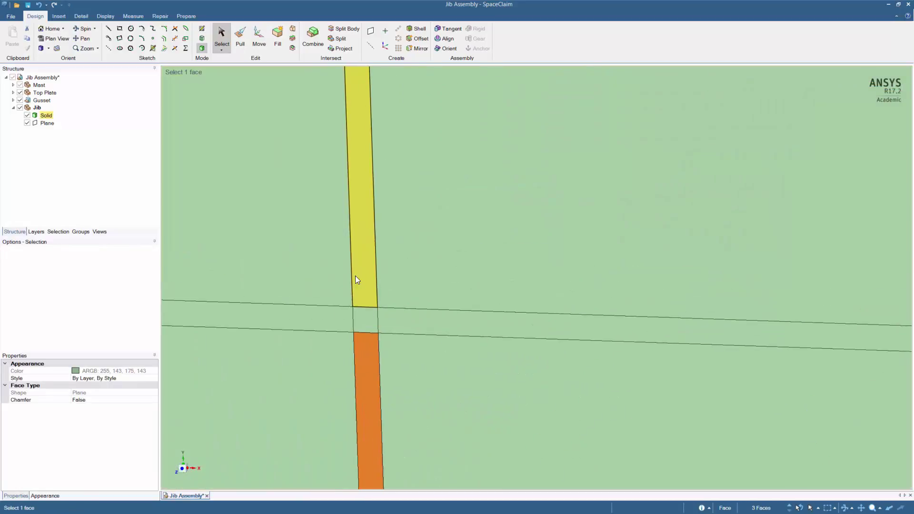
pyautogui.keyDown('ctrl'); pyautogui.click(355, 276); pyautogui.keyUp('ctrl')
pyautogui.keyDown('ctrl'); pyautogui.click(333, 314); pyautogui.keyUp('ctrl')
pyautogui.write('p')
pyautogui.write('25')
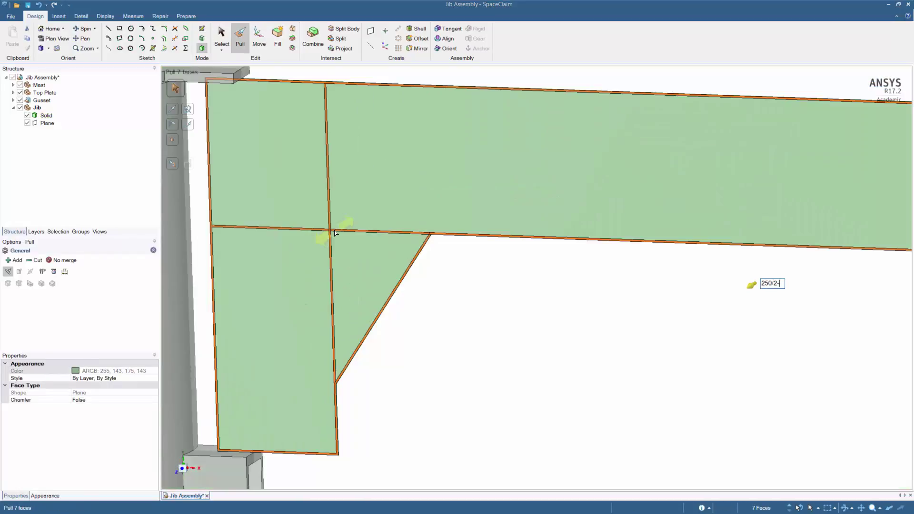
pyautogui.moveTo(335, 233); pyautogui.dragTo(640, 330)
pyautogui.click(599, 327)
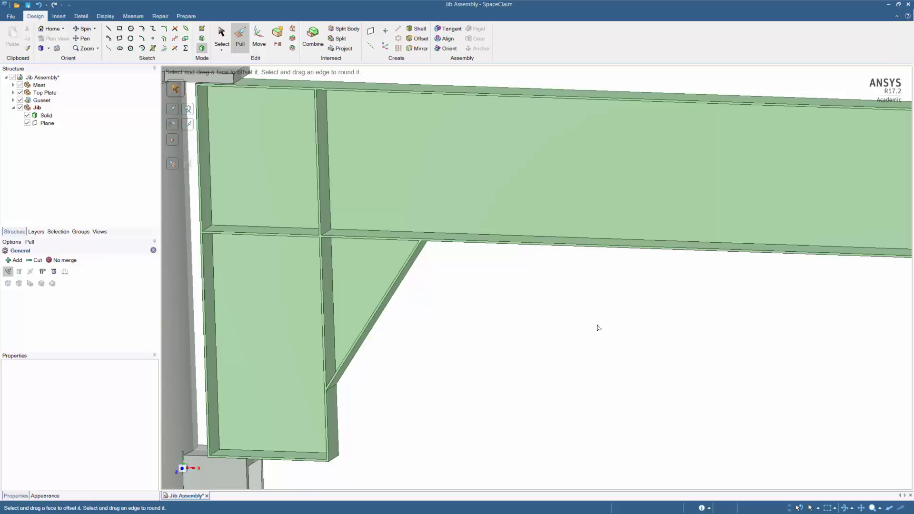
# - Mirror the half jib solid about its central plane, with merging of mirrored objects and mirror relationships enabled
pyautogui.moveTo(572, 284); pyautogui.dragTo(453, 289, button='middle')
pyautogui.scroll(-4, 453, 289)
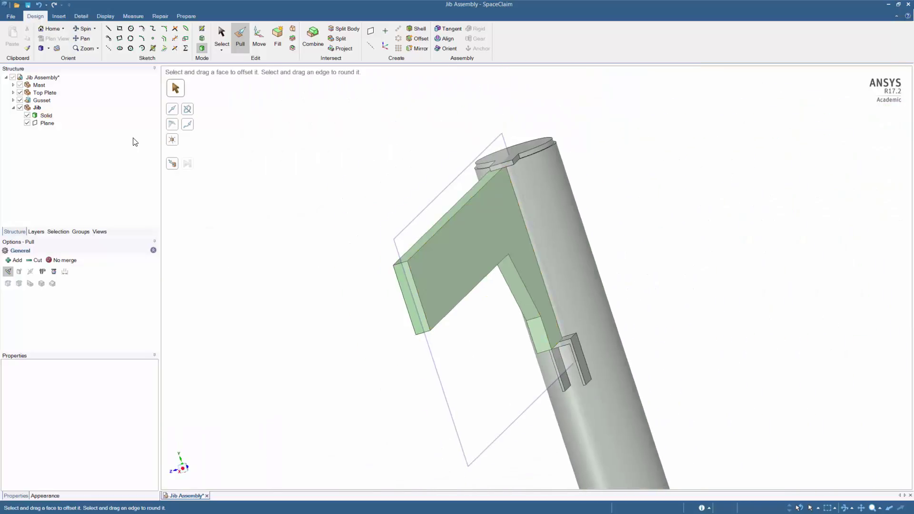
pyautogui.click(47, 117)
pyautogui.click(47, 116)
pyautogui.click(417, 49)
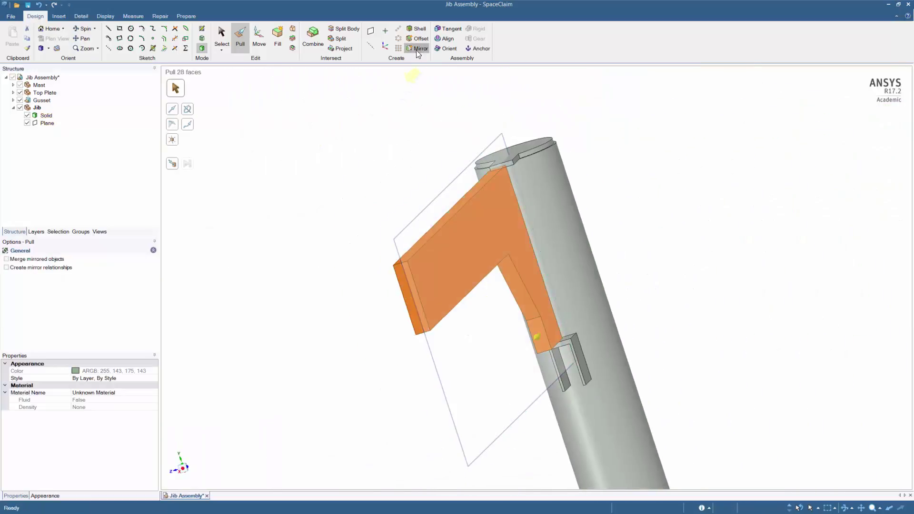
pyautogui.click(440, 263)
pyautogui.moveTo(778, 333); pyautogui.dragTo(733, 255, button='middle')
pyautogui.click(709, 228)
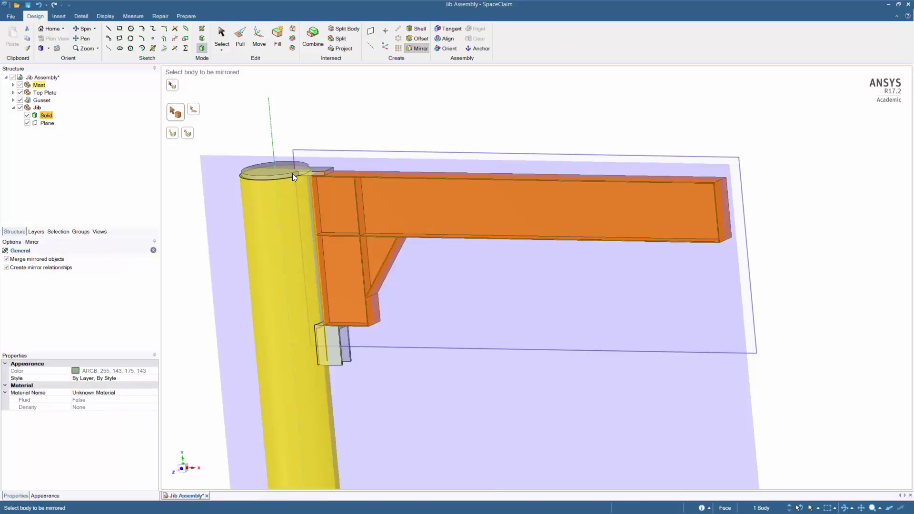
pyautogui.moveTo(293, 174); pyautogui.dragTo(176, 135, button='middle')
pyautogui.click(175, 134)
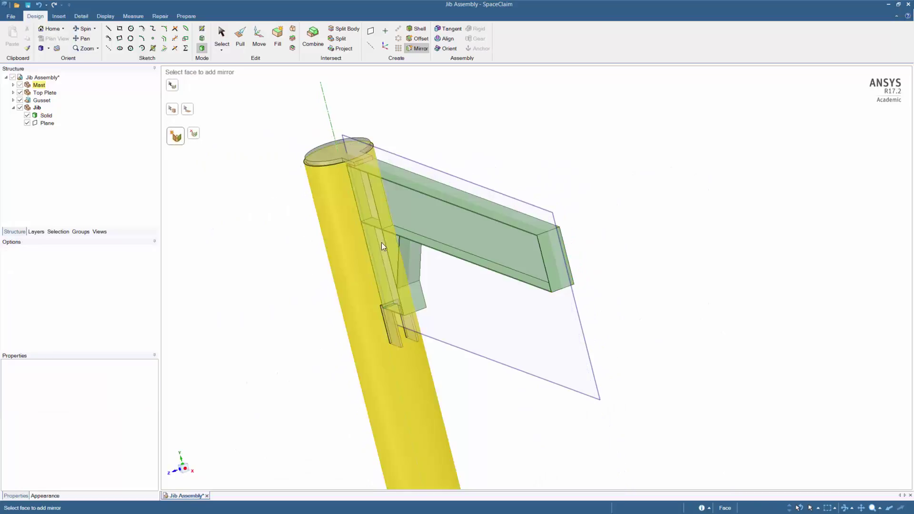
pyautogui.moveTo(395, 242); pyautogui.dragTo(339, 284, button='middle')
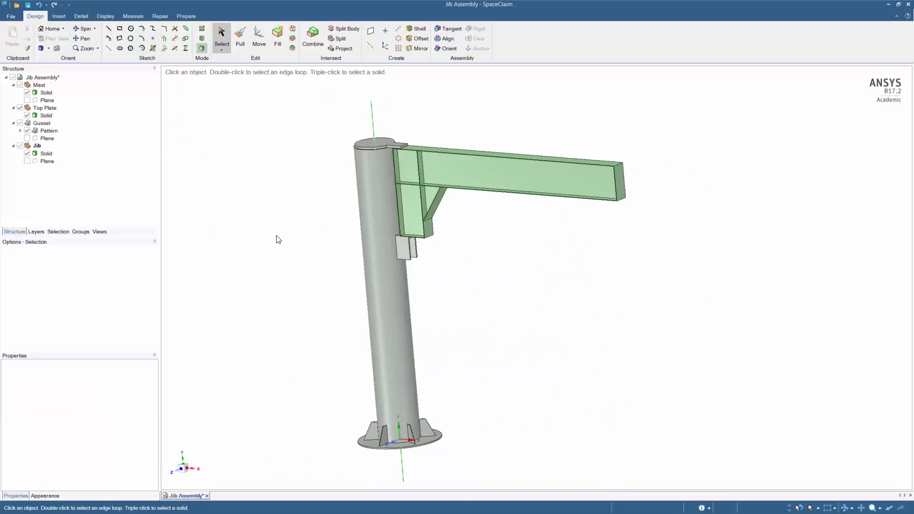